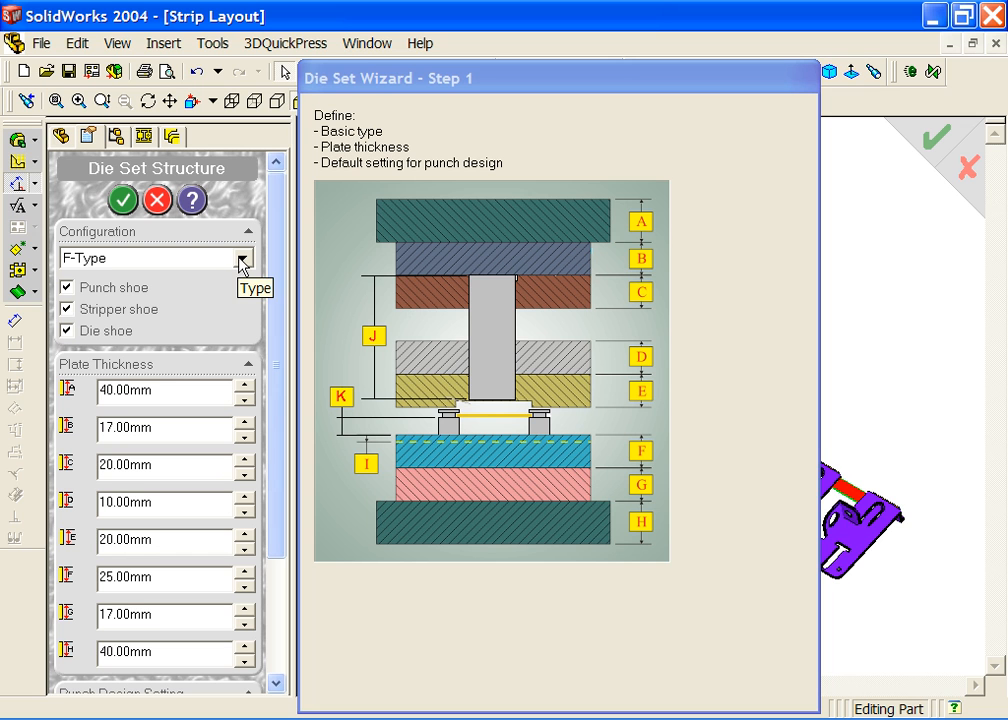
Review and accept the F-Type die set structure with its default plate thicknesses and punch design settings
drag(283, 272, 276, 518)
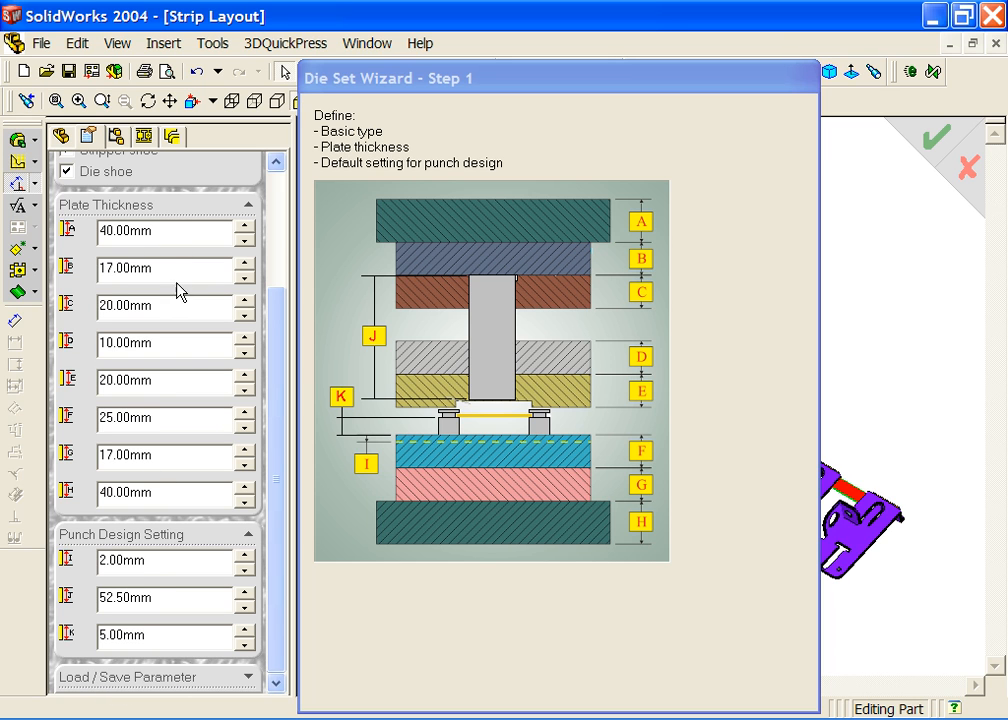
drag(279, 337, 207, 218)
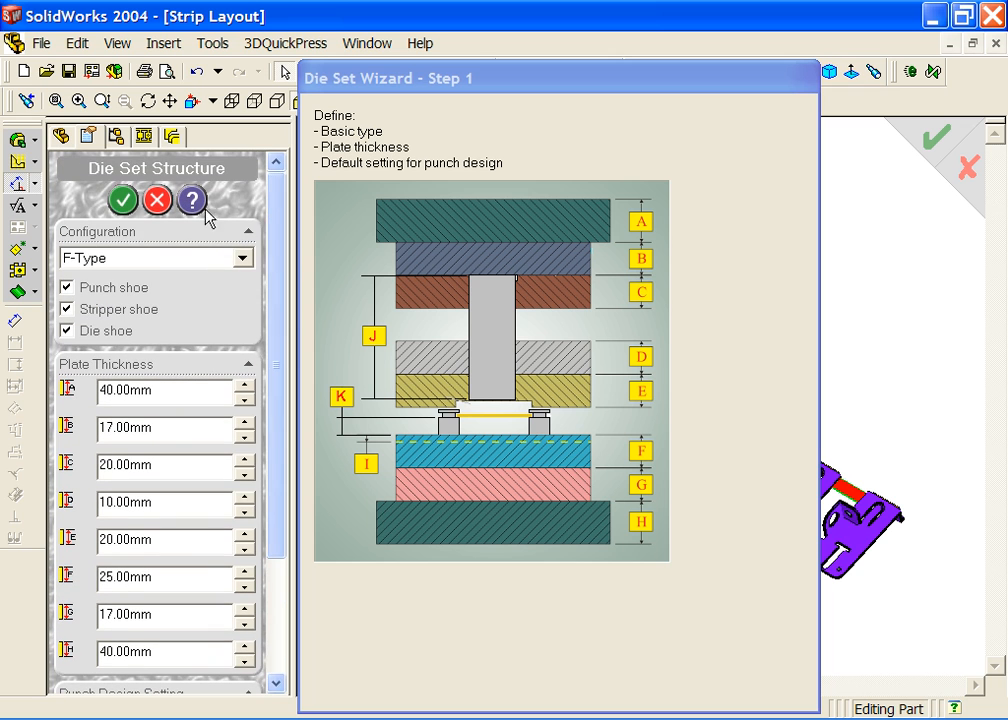
click(124, 205)
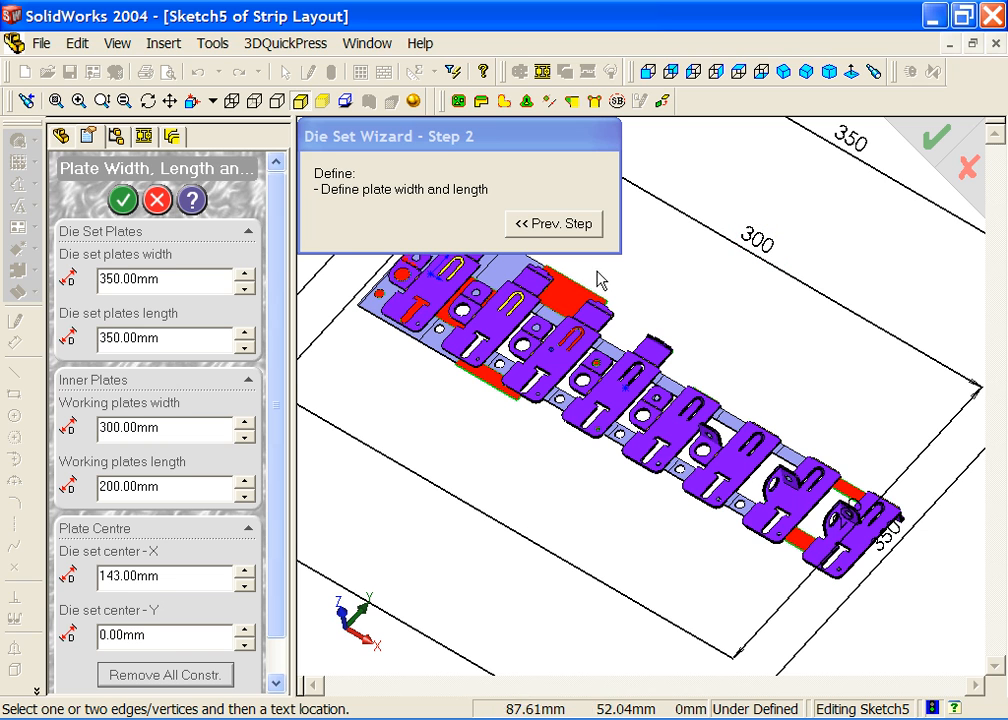
Accept 350 × 350 mm die set plates and 300 × 200 mm working plates, centred at X 143 mm, Y 0 mm
scroll(272, 300, down, 2)
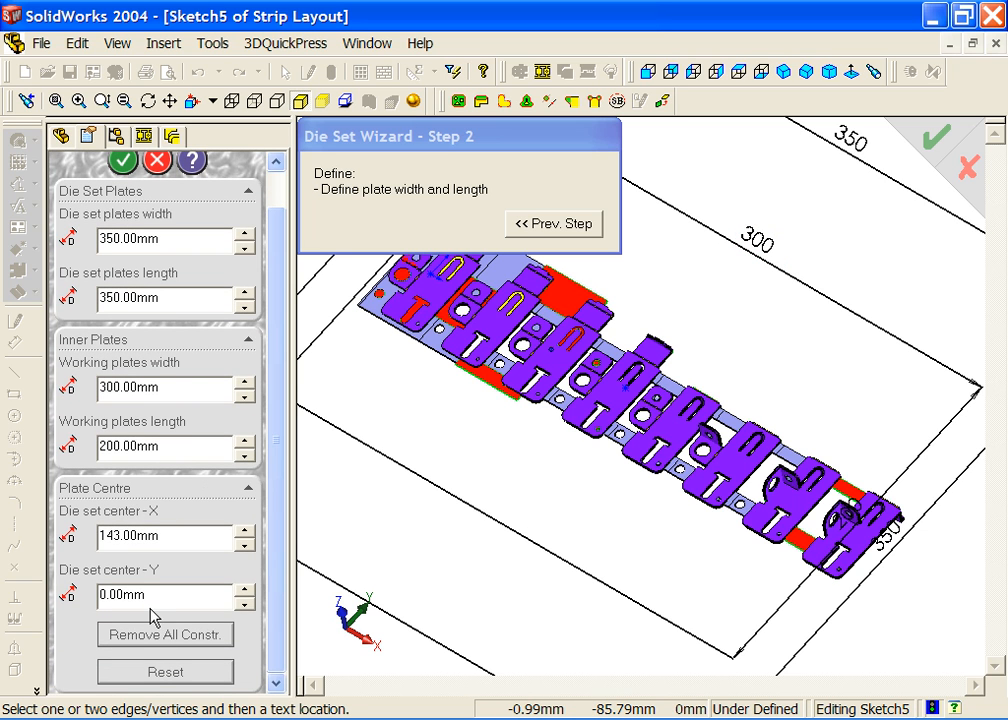
scroll(287, 310, up, 1)
scroll(287, 310, up, 2)
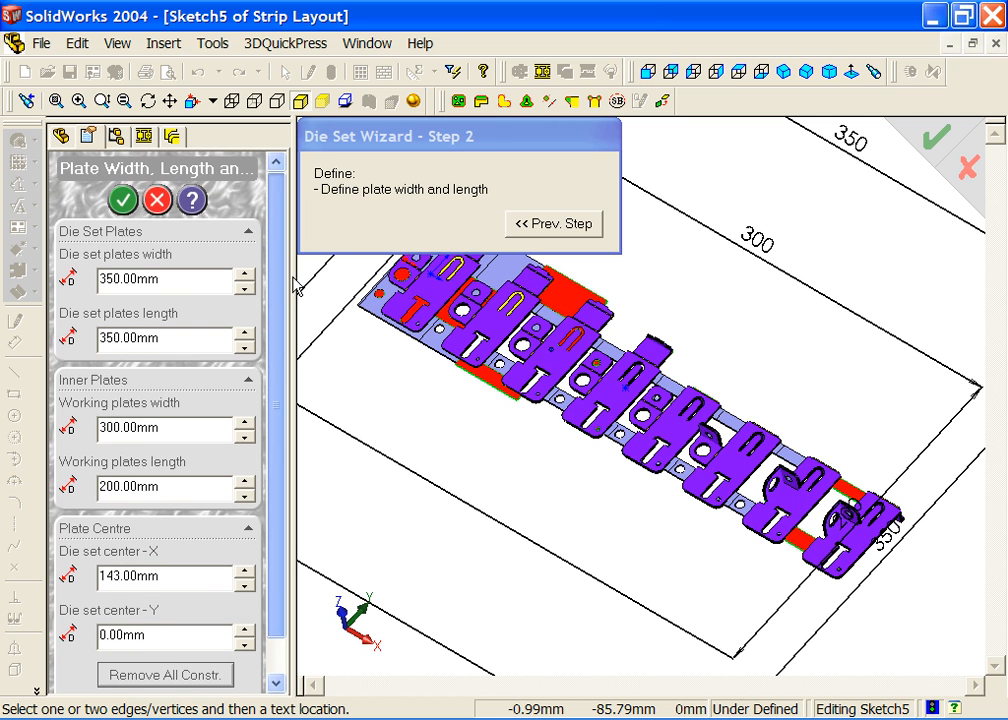
click(123, 200)
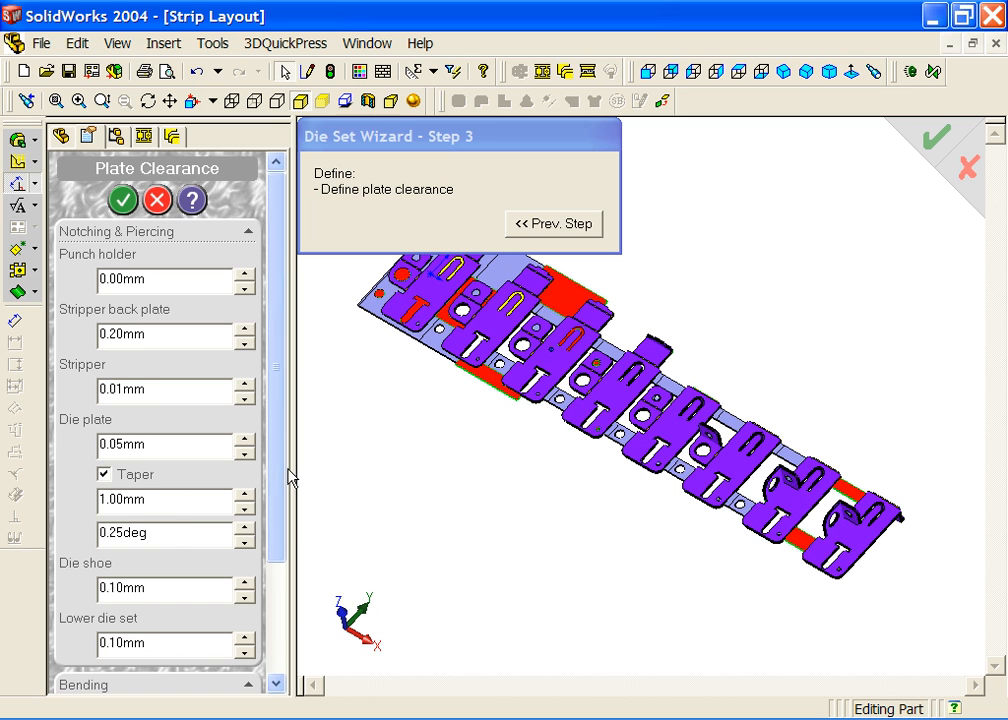
Review the notching, piercing and bending plate clearances and accept the defaults to finish the die set wizard
scroll(281, 506, down, 5)
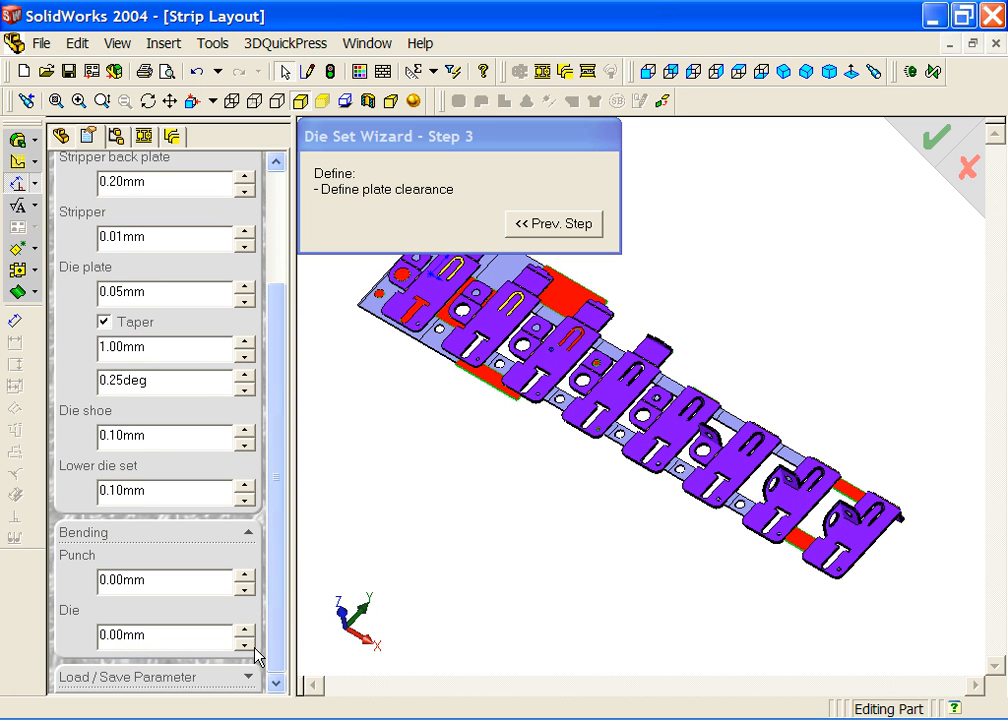
drag(279, 668, 274, 562)
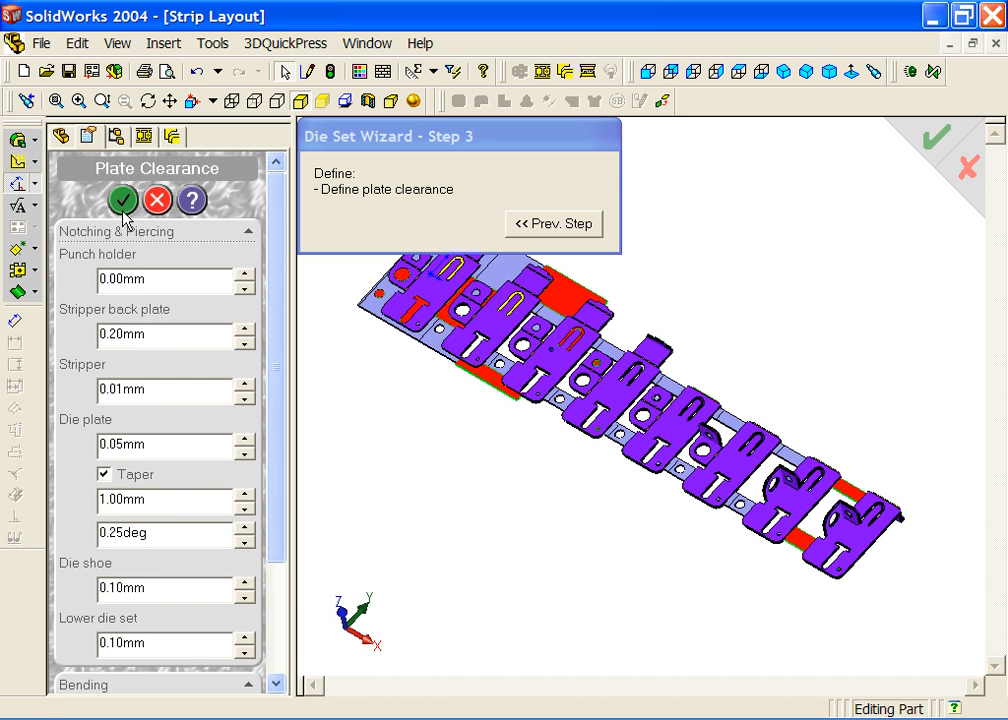
click(124, 201)
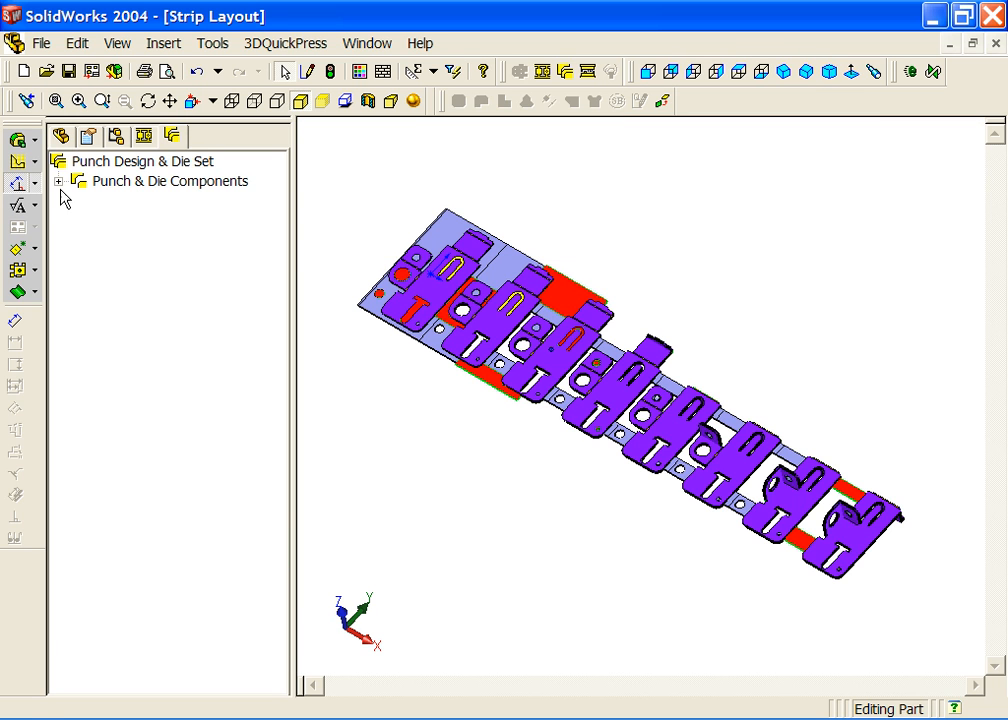
Create all 2D punch and die components for the strip, including notching, piercing and bending
click(59, 183)
click(79, 201)
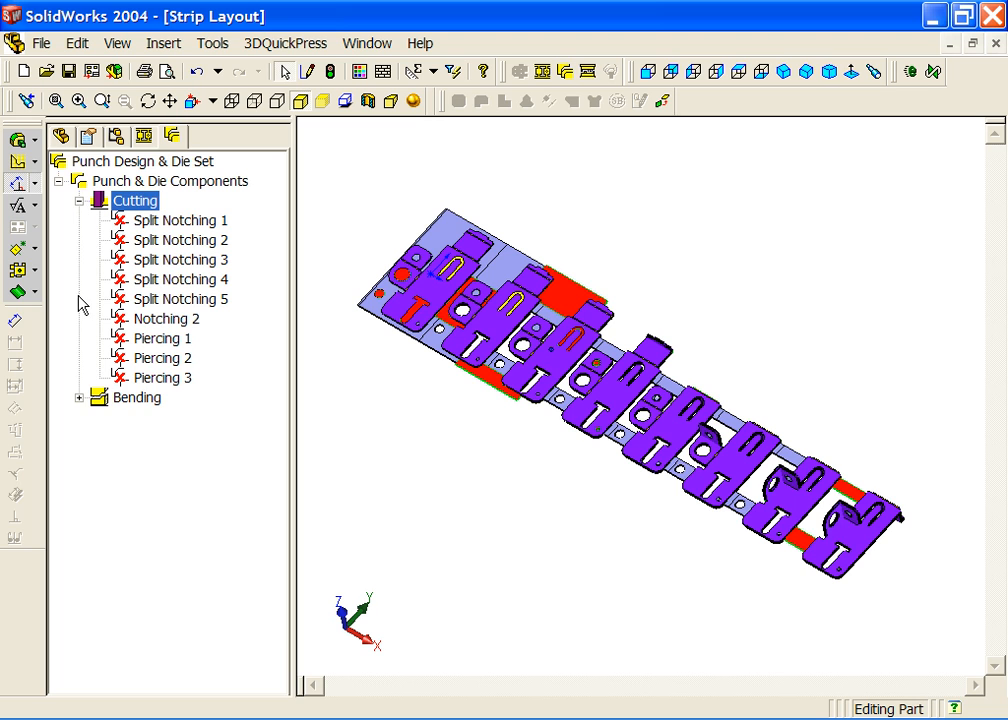
click(79, 398)
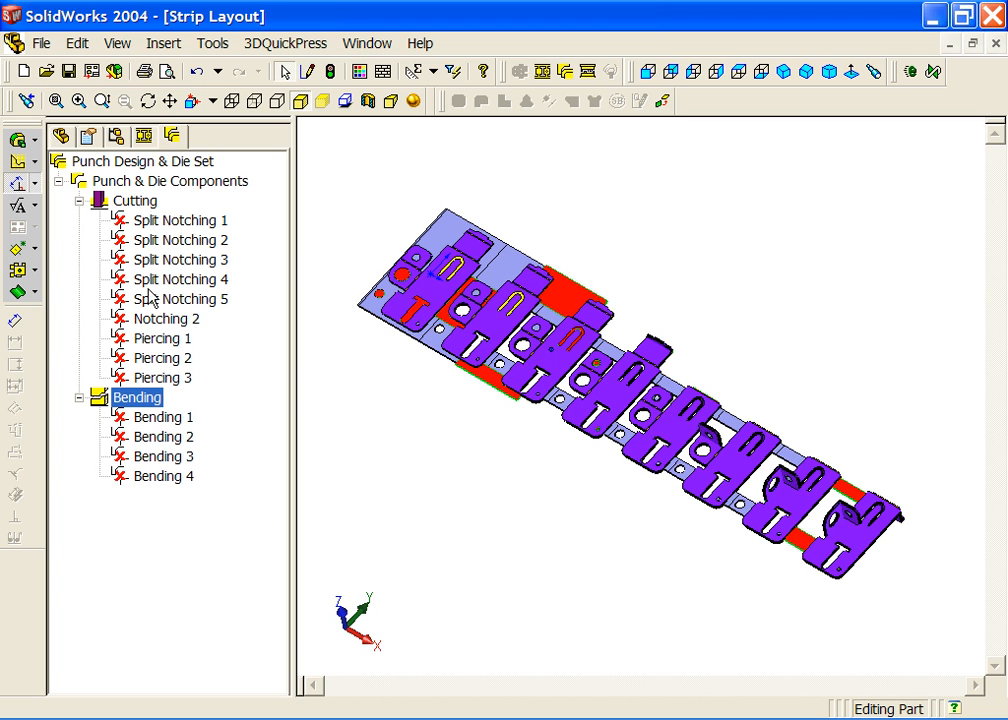
click(134, 184)
right_click(133, 184)
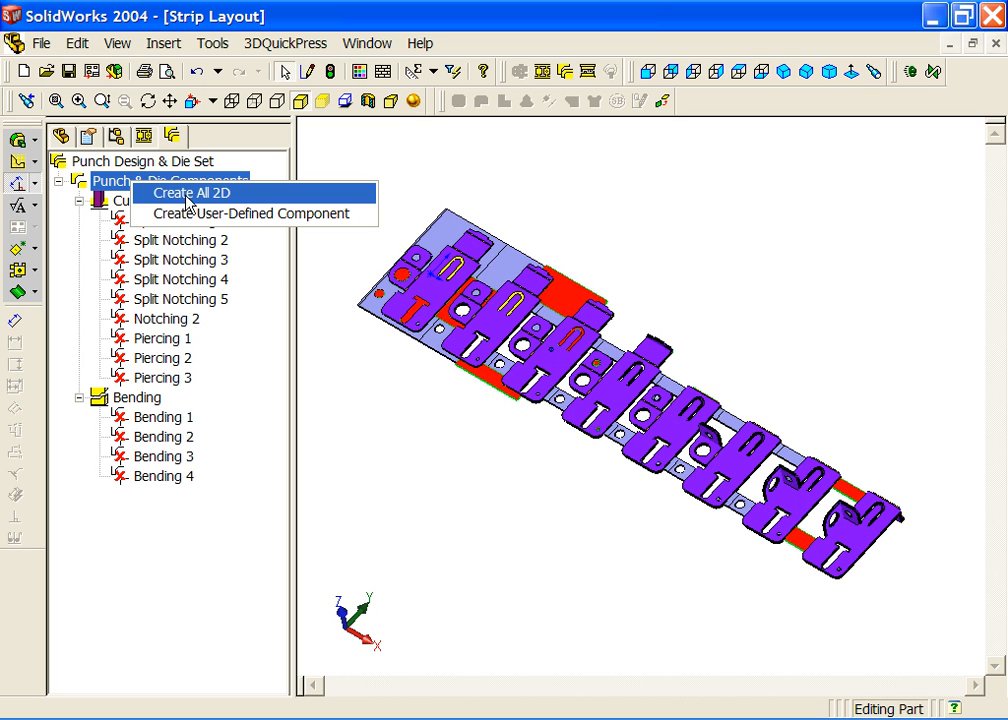
click(188, 194)
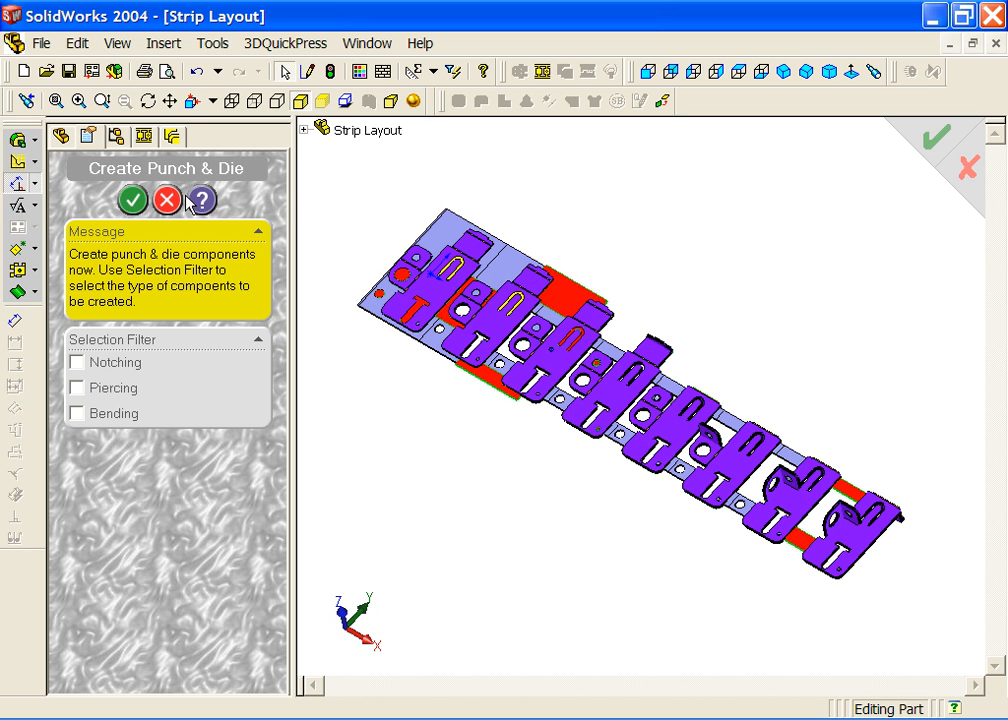
click(104, 366)
click(106, 412)
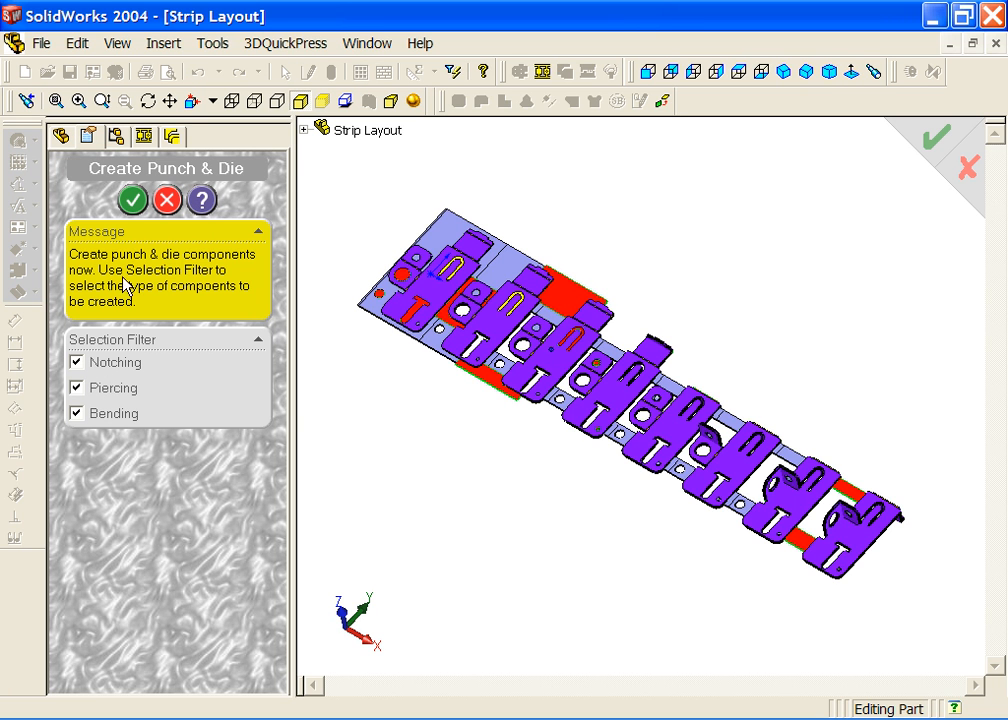
click(134, 204)
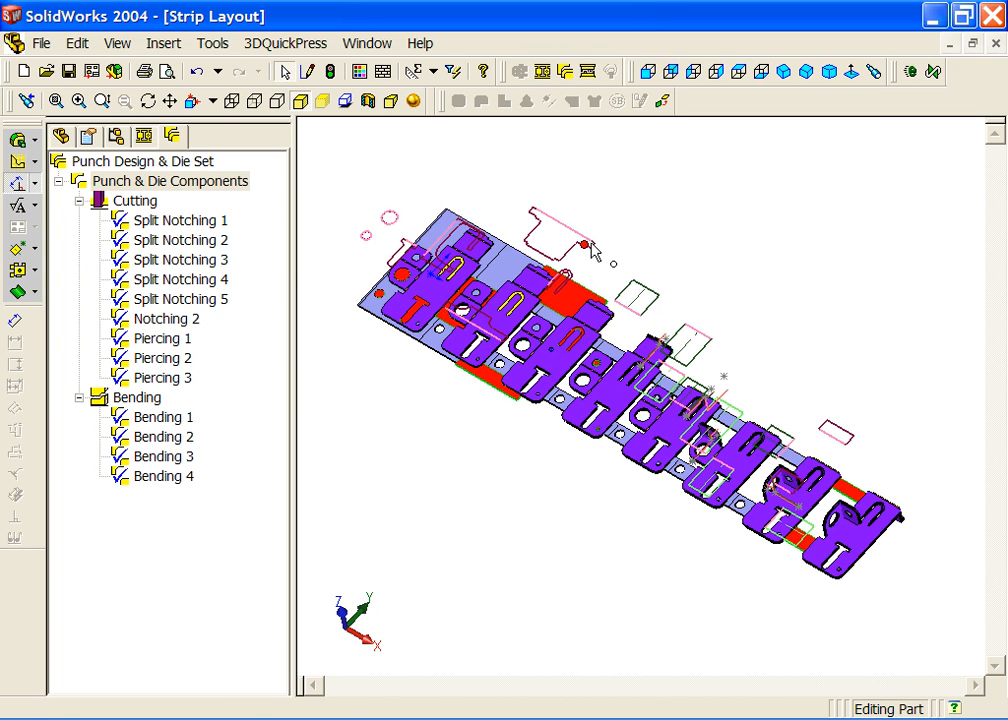
Examine the generated notching punch profile and the red embossed dimple on the strip up close
click(79, 101)
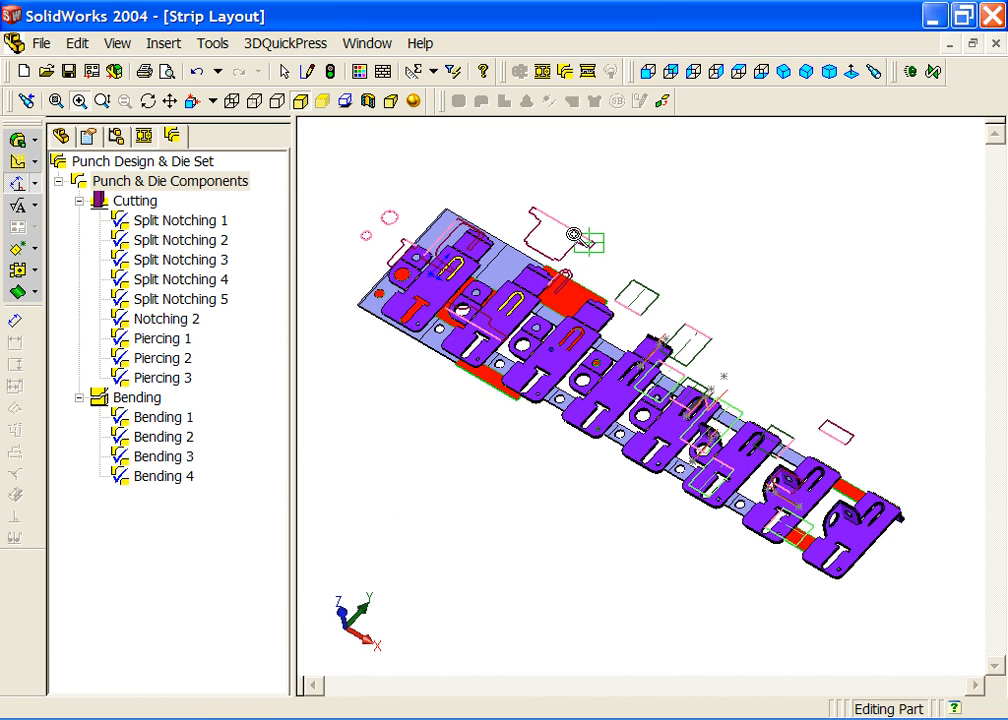
drag(575, 236, 601, 252)
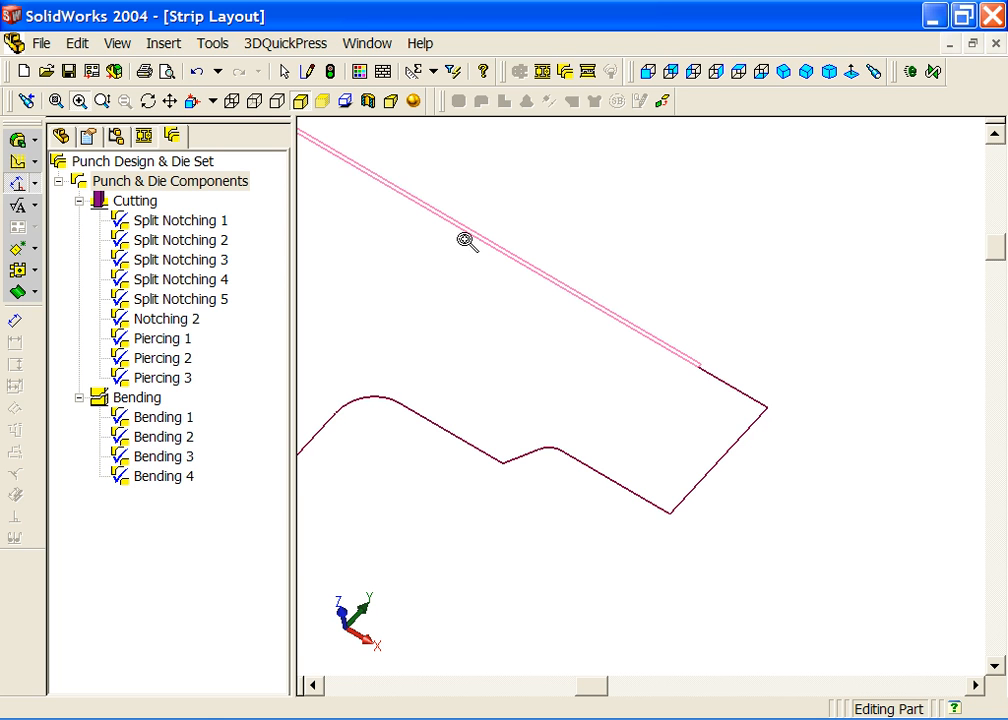
click(56, 101)
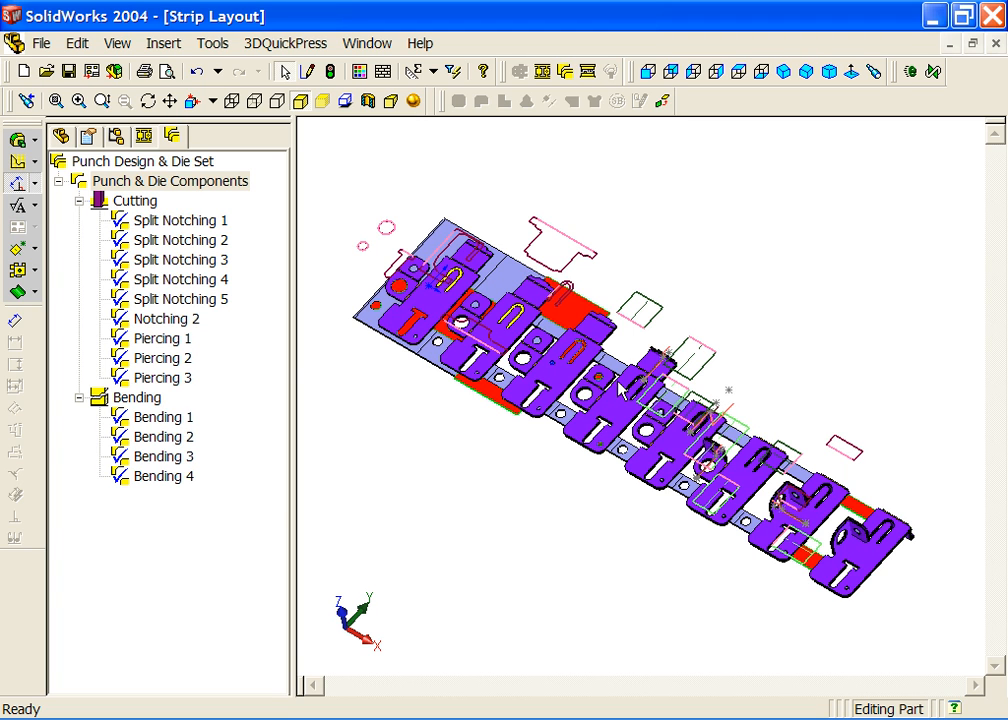
click(79, 101)
drag(553, 334, 601, 374)
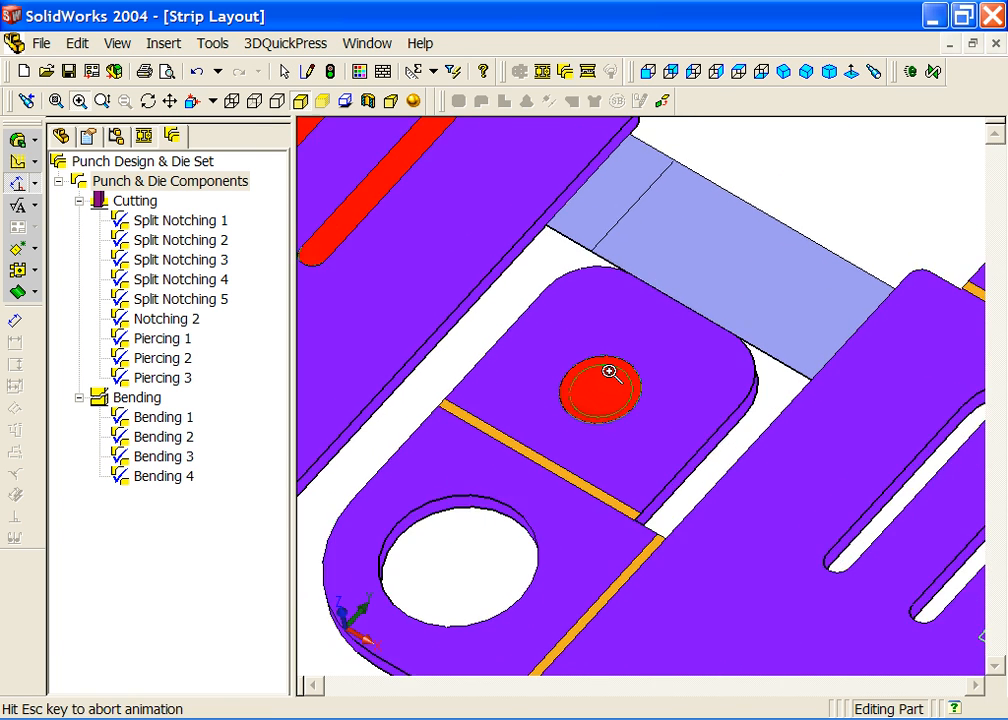
click(620, 372)
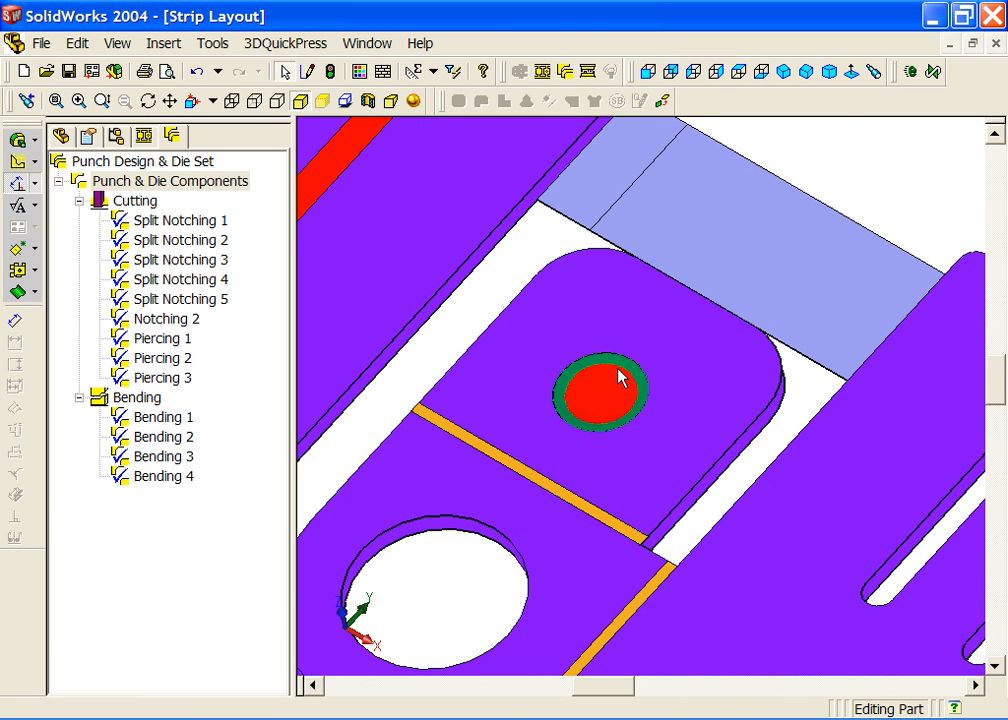
click(639, 345)
right_click(639, 344)
click(781, 622)
click(426, 401)
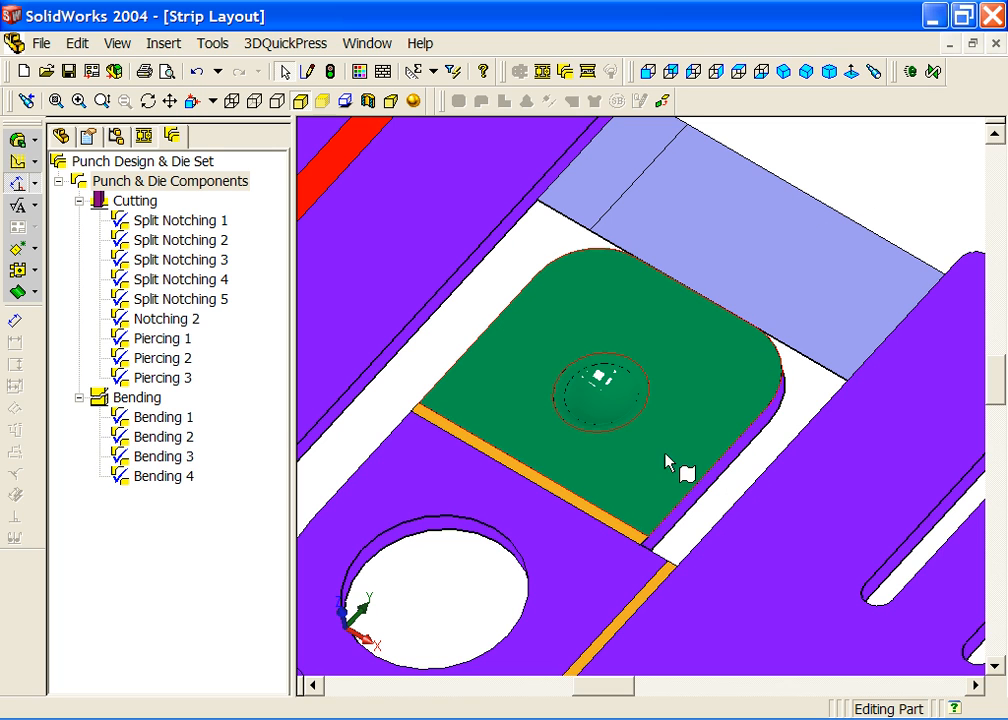
click(882, 169)
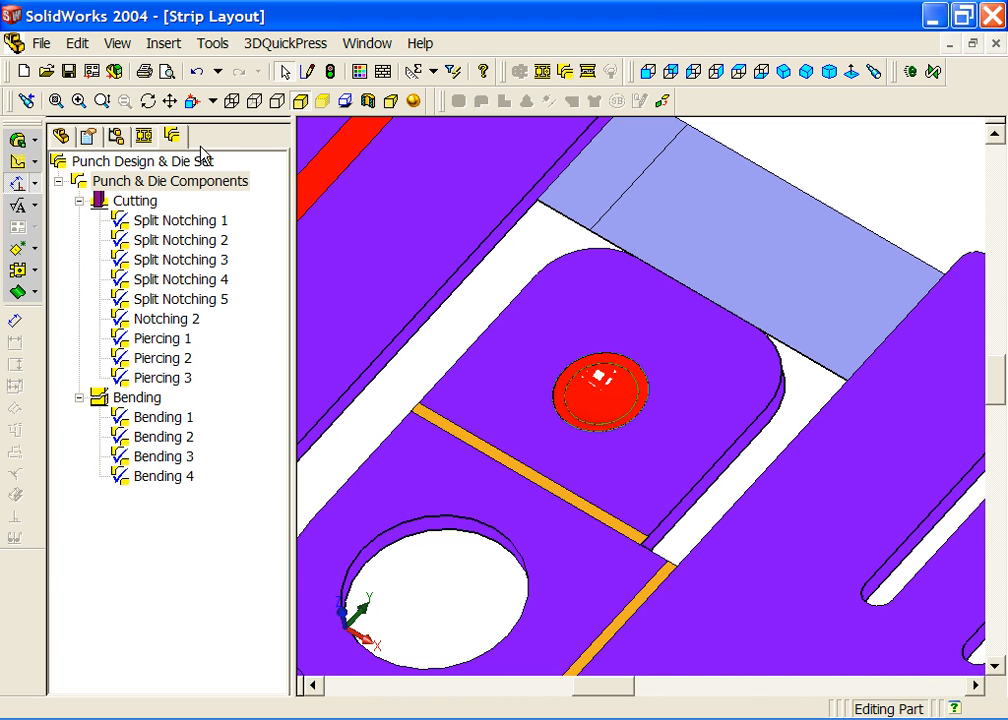
Start a new sketch on the Z-Datum plane, viewed normal to it
click(63, 137)
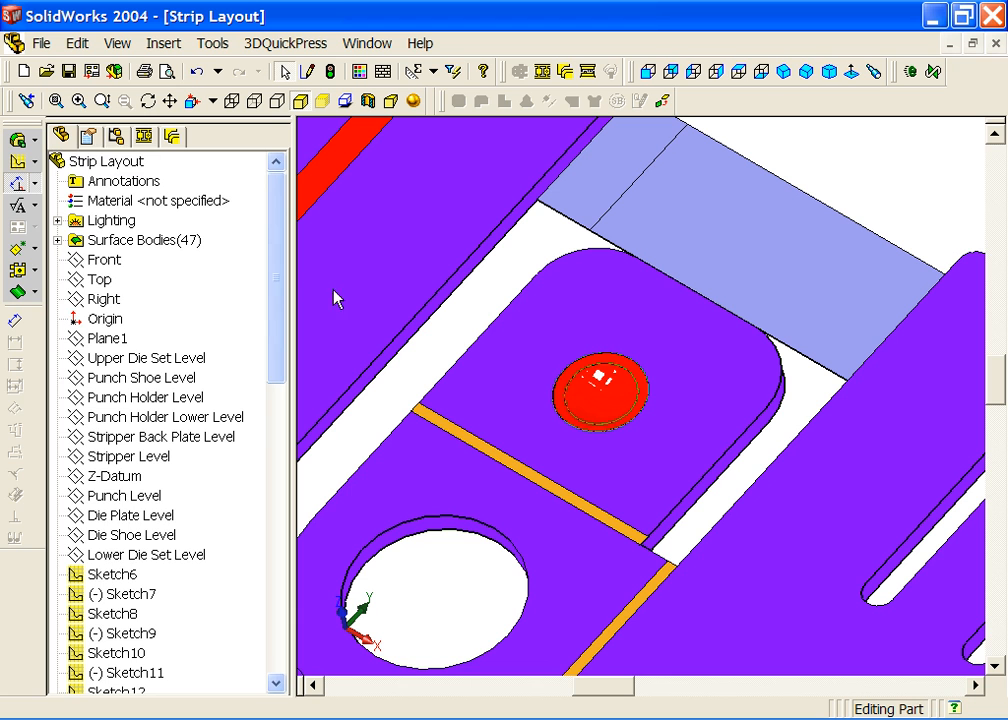
drag(274, 270, 271, 295)
click(120, 418)
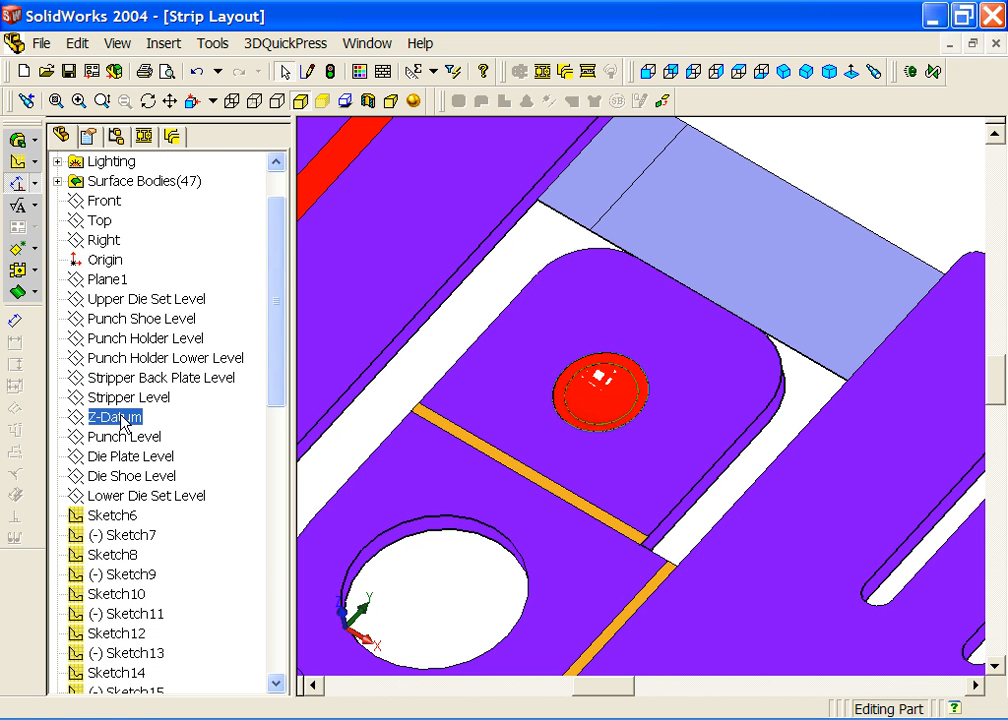
key(space)
double_click(322, 492)
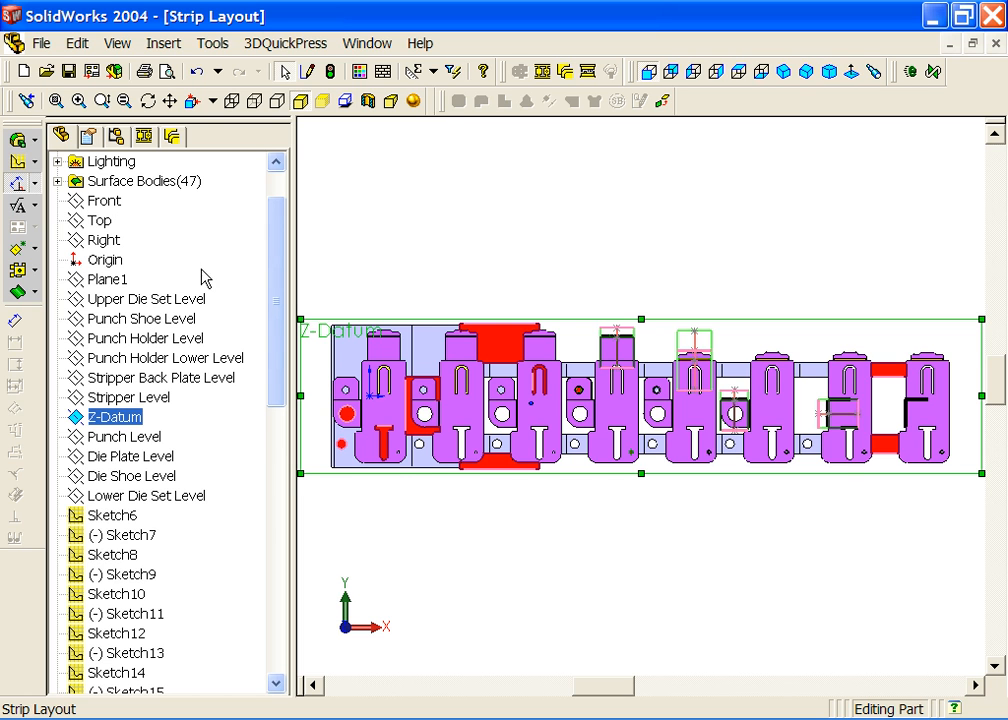
click(15, 161)
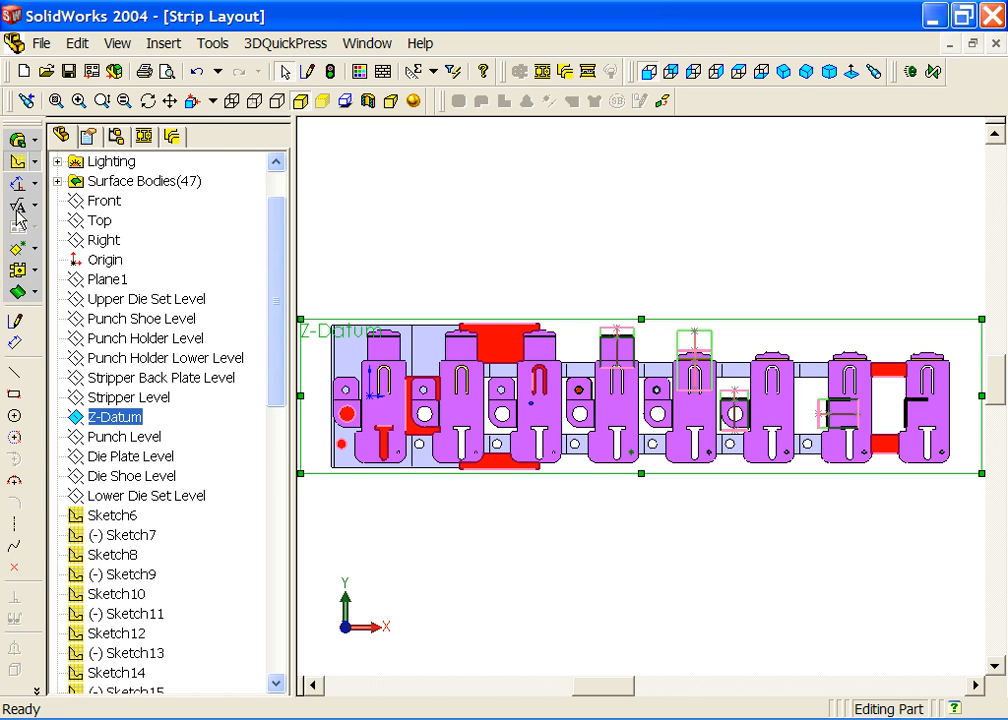
click(16, 322)
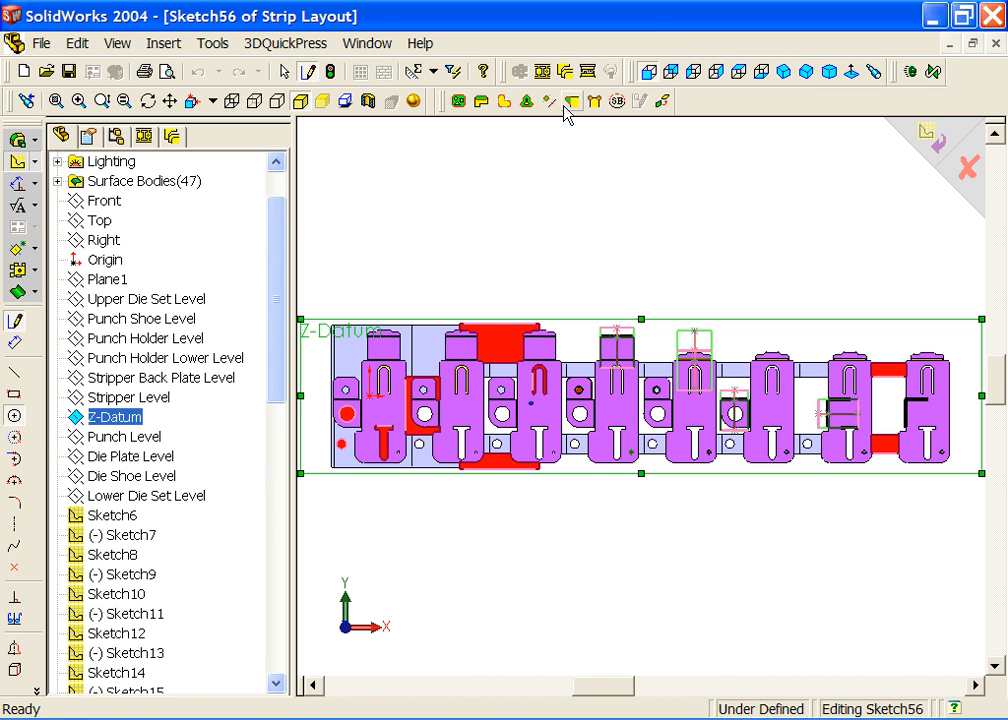
Sketch a circle of about 3.46 mm radius centred on the red embossed dimple
click(79, 101)
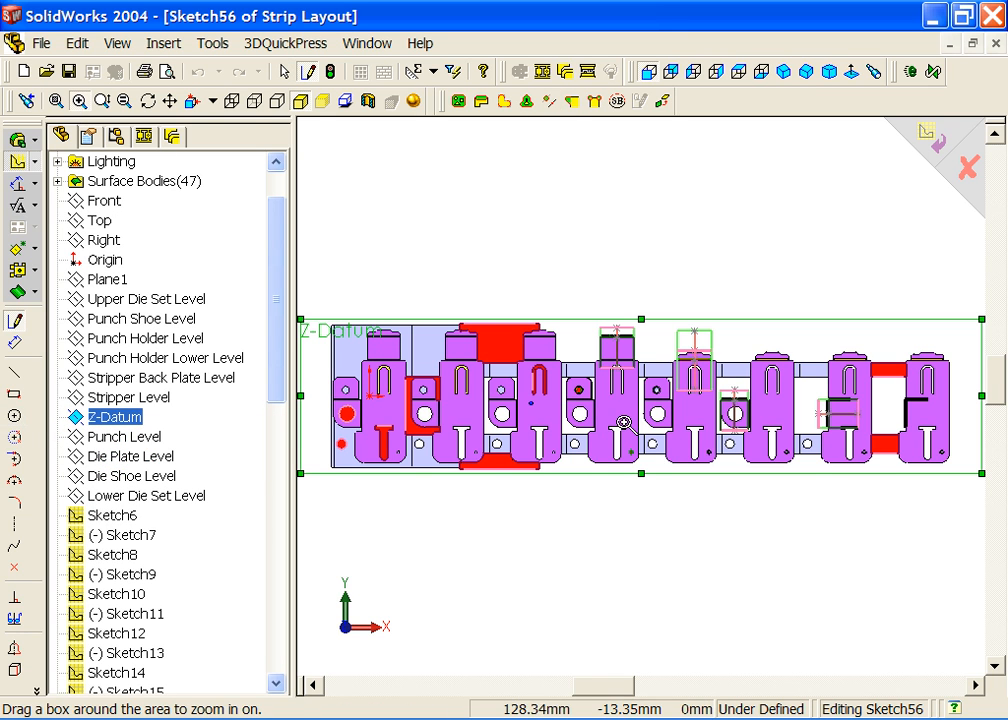
drag(602, 413, 545, 365)
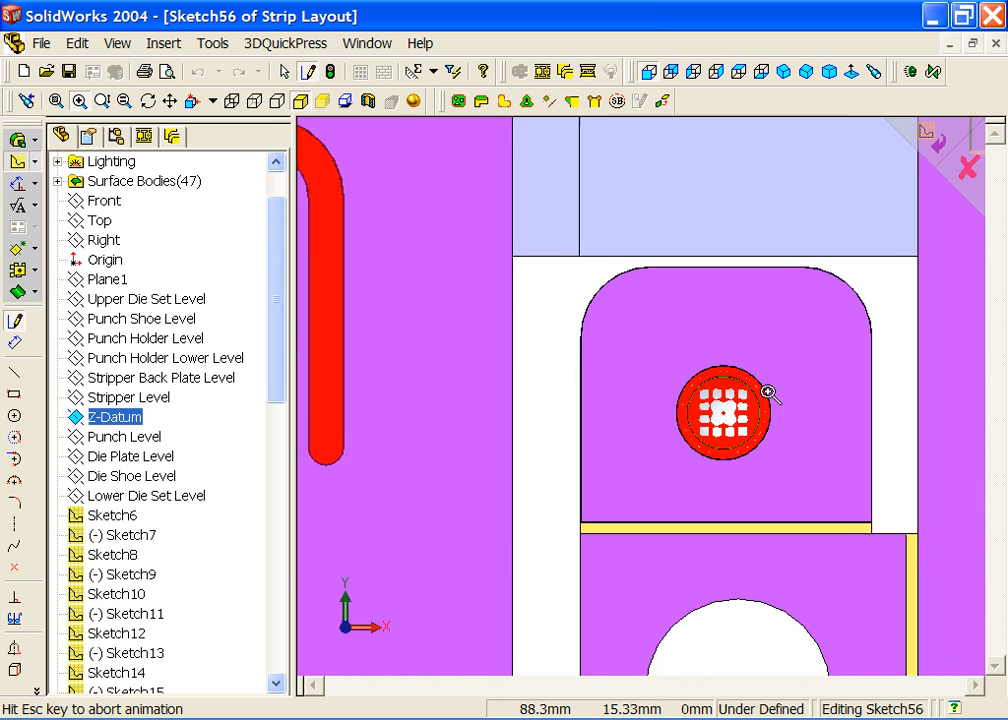
click(79, 101)
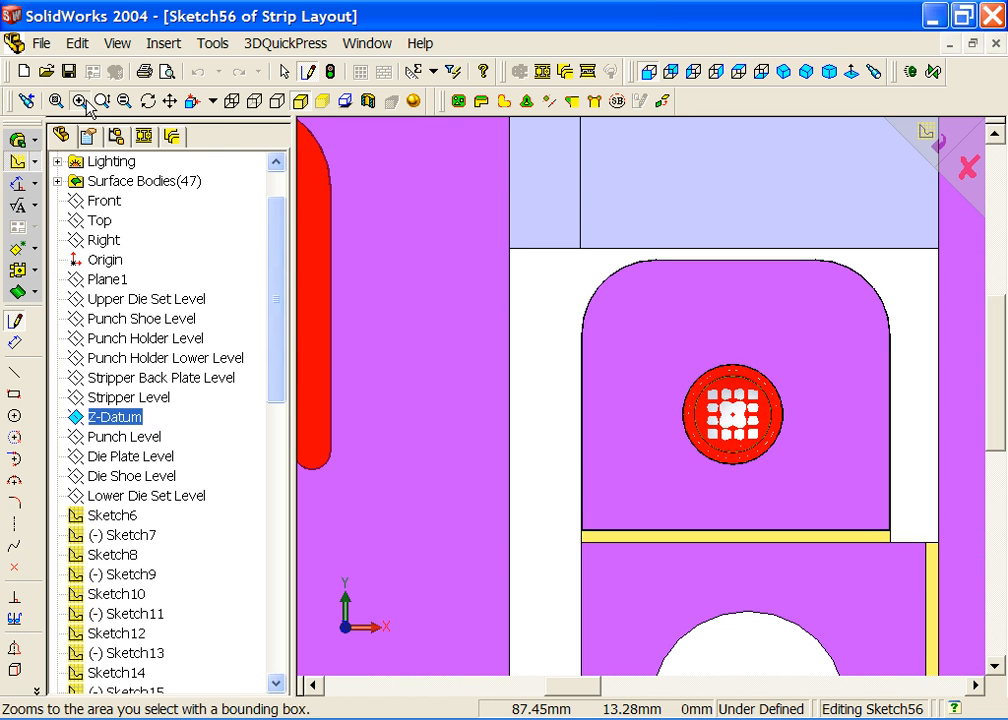
click(735, 413)
click(816, 447)
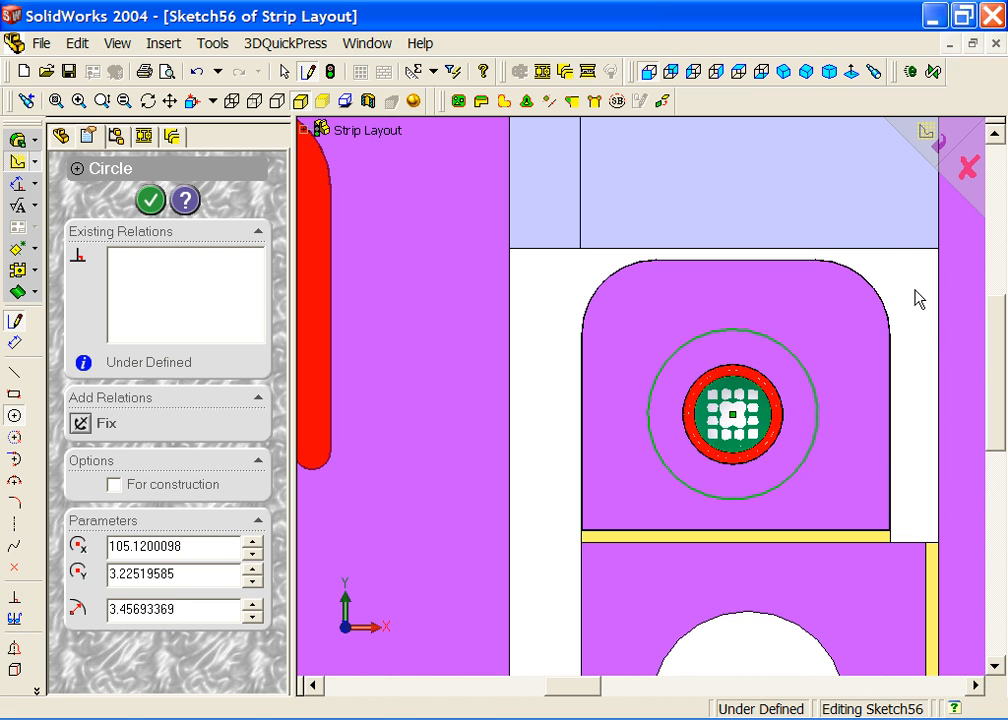
Dimension the circle around the dimple with a diameter of 6 mm
right_click(918, 300)
click(866, 502)
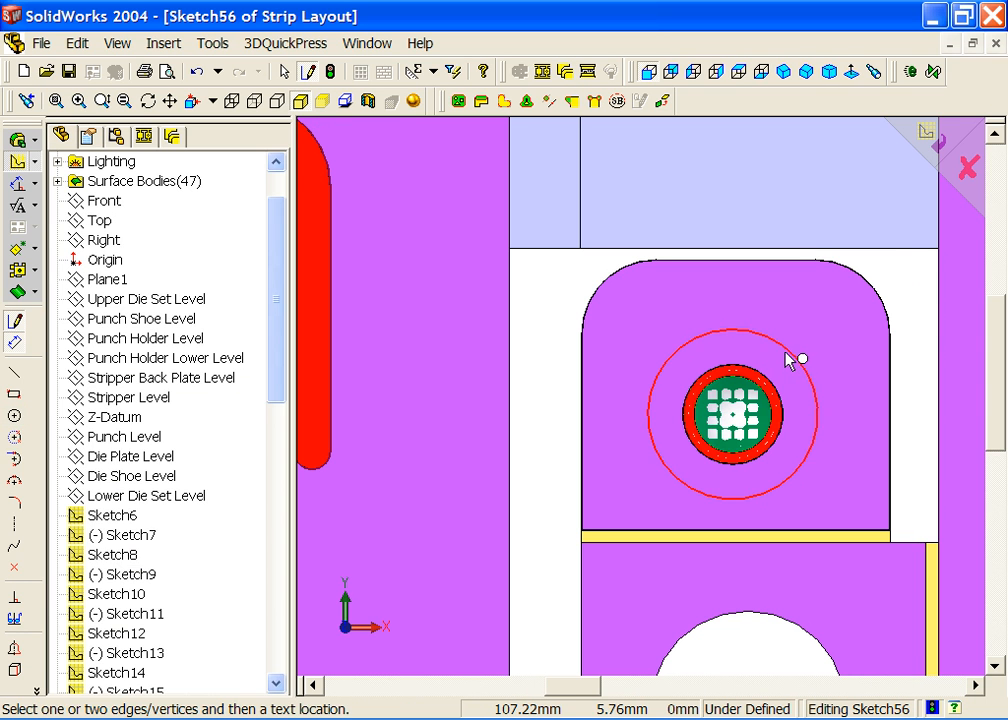
click(786, 356)
click(903, 280)
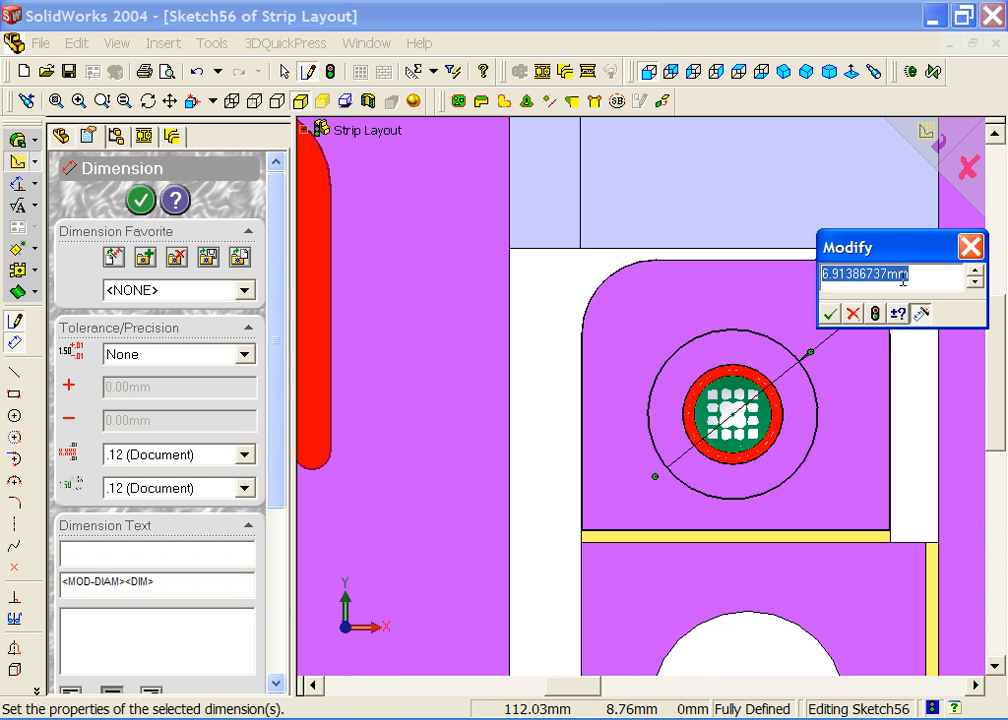
text(6)
key(Return)
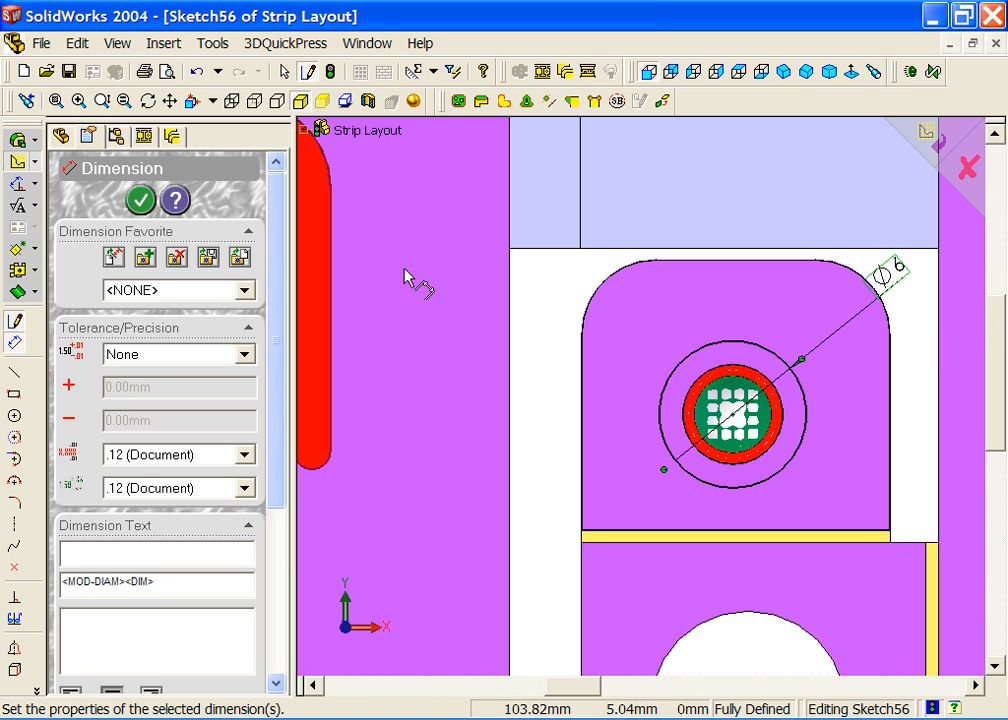
click(146, 199)
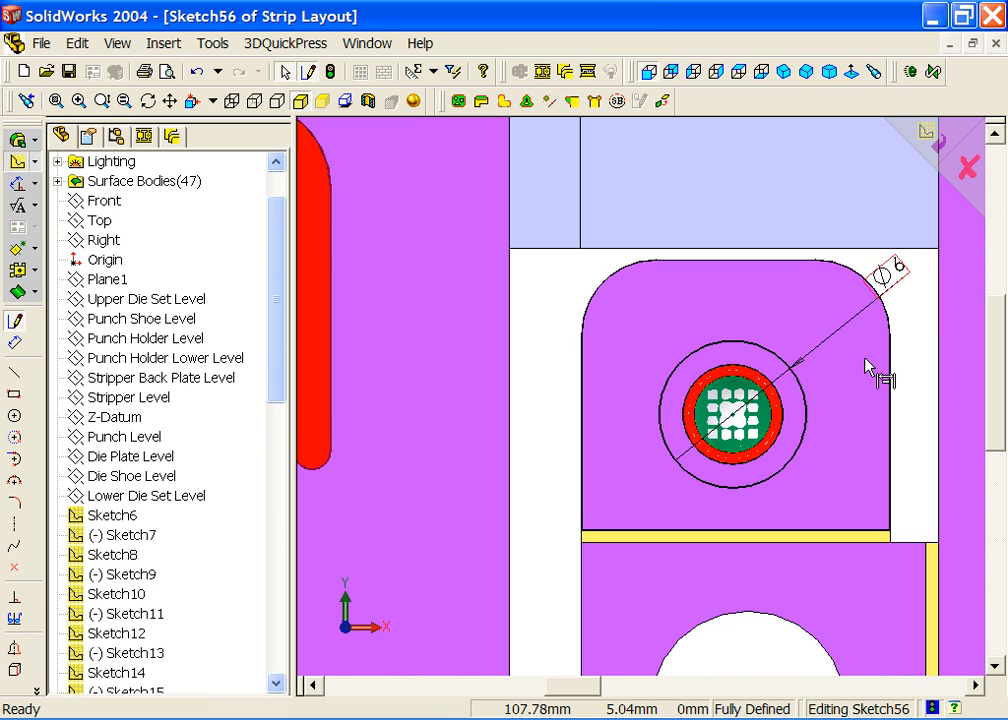
Finish the 6 mm circle sketch around the dimple and clear the selection
click(934, 143)
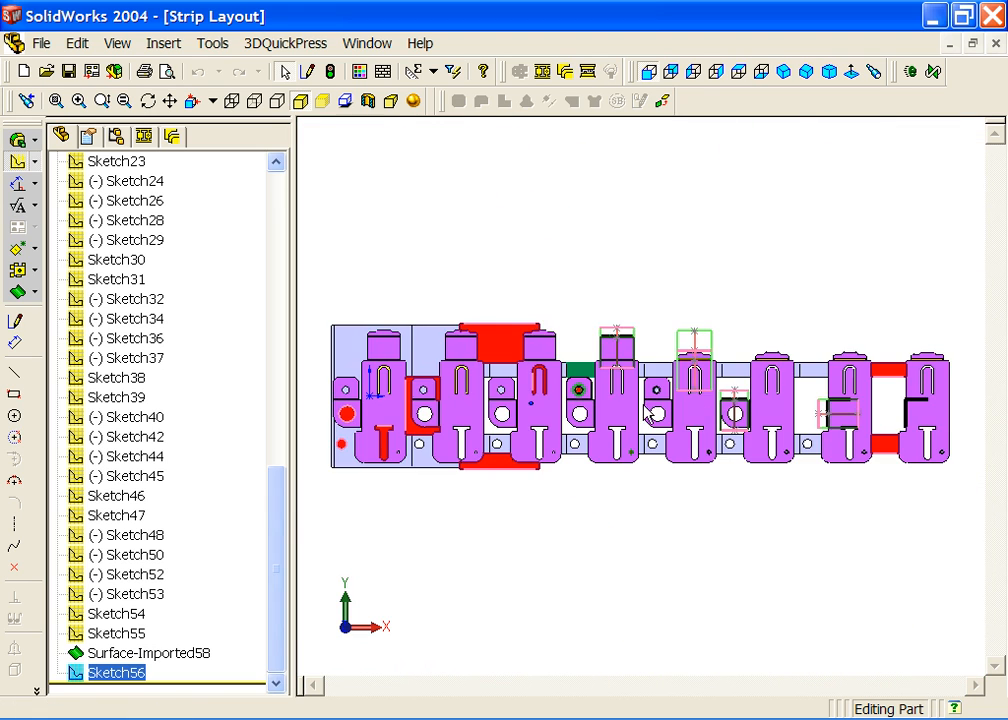
middle_drag(641, 403, 597, 405)
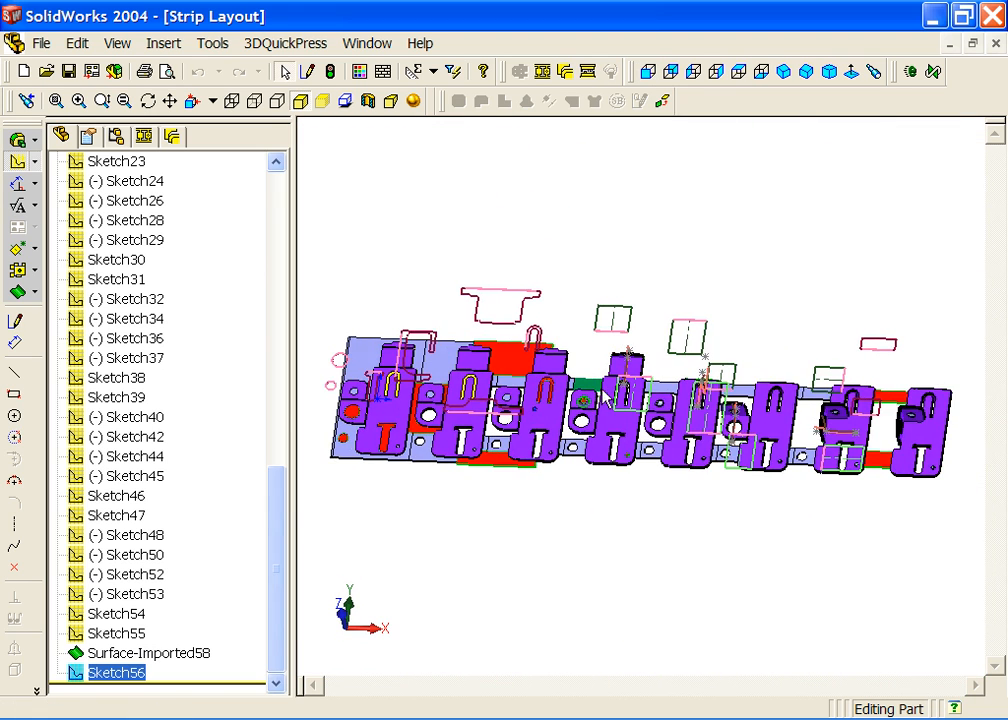
scroll(596, 405, down, 4)
scroll(597, 410, down, 2)
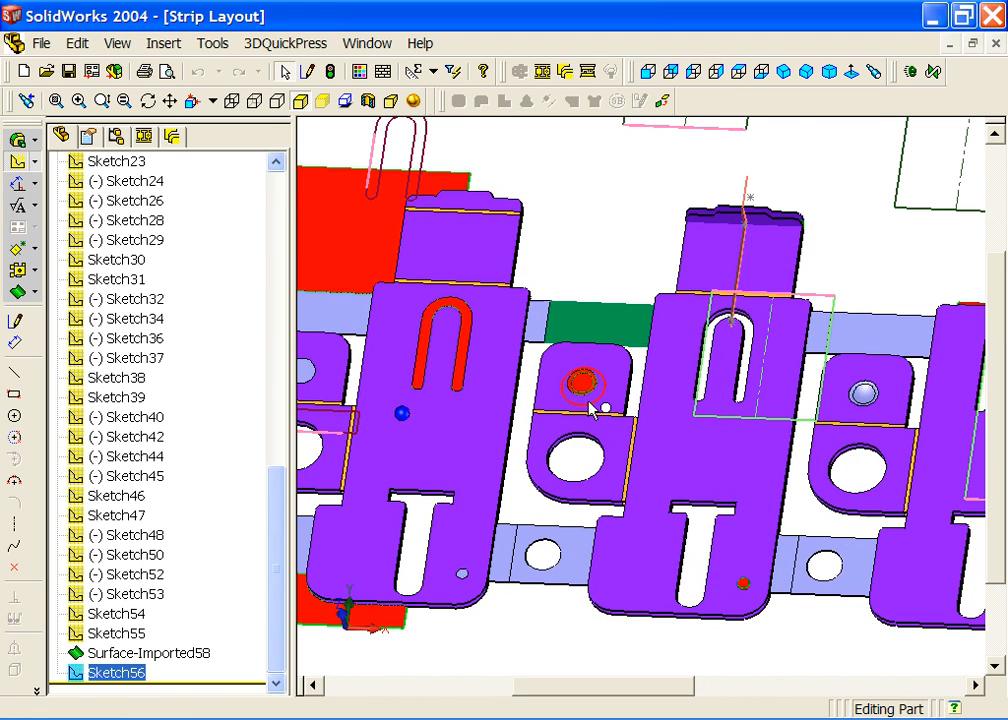
click(576, 266)
Start a user-defined punch component CUSTOM-1 with the dimple circle sketch as its profile at the Punch Holder Level
click(172, 136)
click(145, 164)
right_click(145, 170)
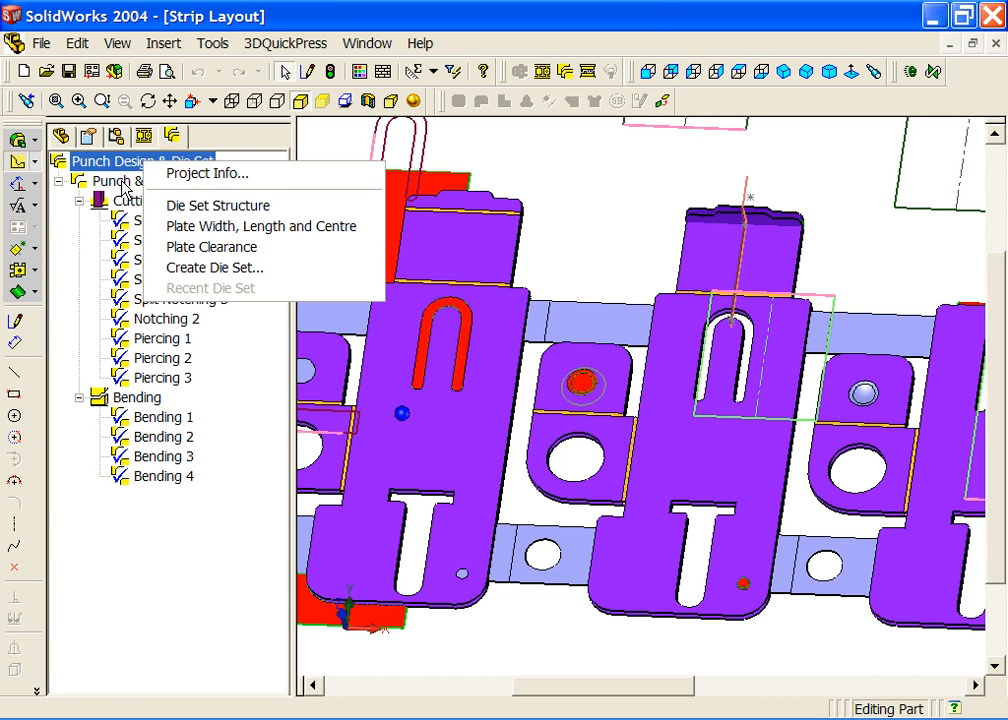
click(125, 182)
right_click(128, 181)
click(200, 233)
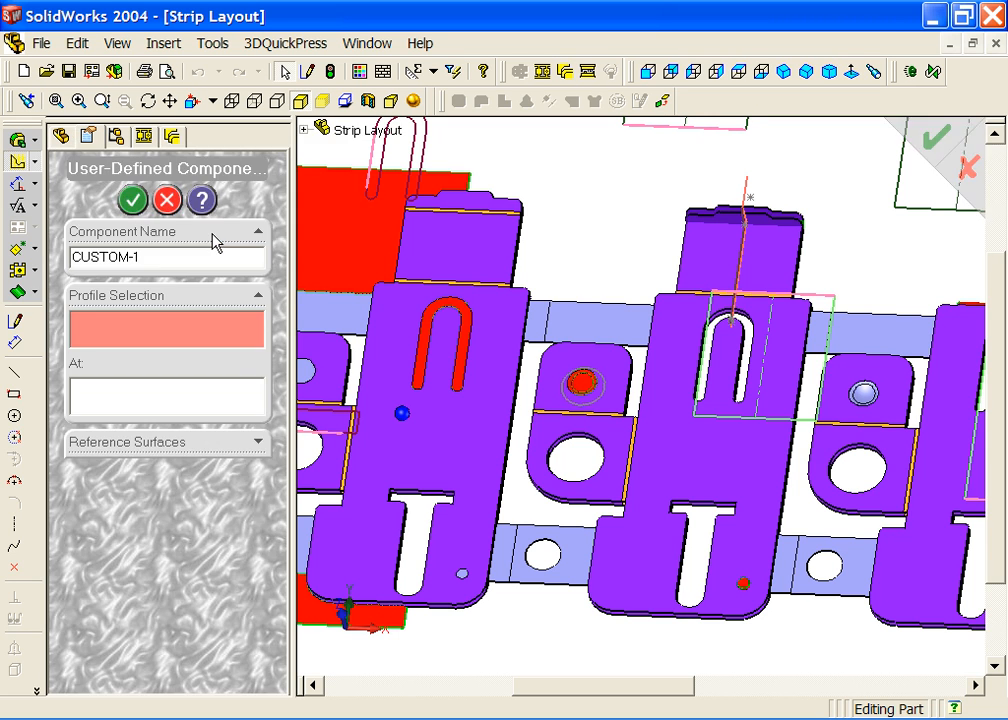
click(607, 390)
Add Surface-Imported58 as the reference surface and create the CUSTOM-1 component
click(258, 444)
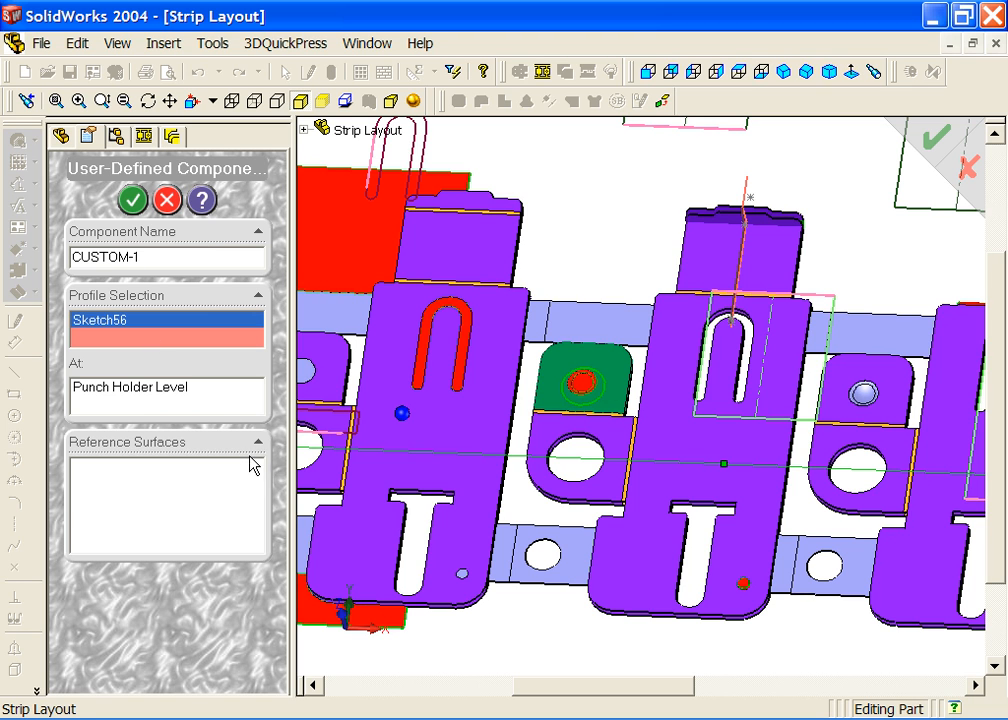
click(231, 496)
click(253, 169)
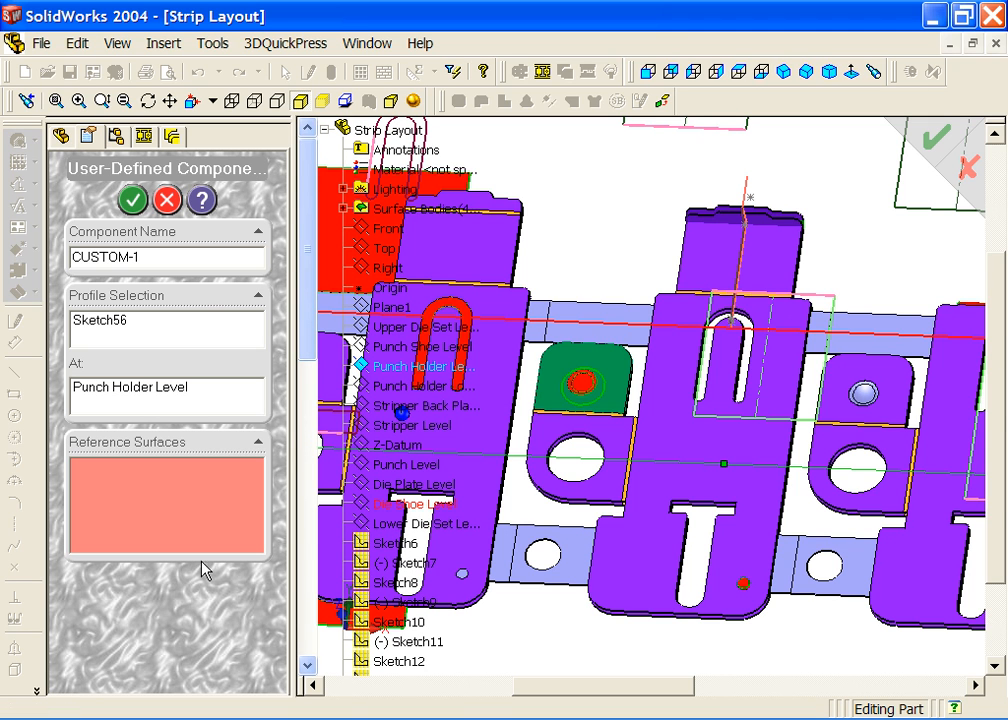
click(303, 650)
click(303, 655)
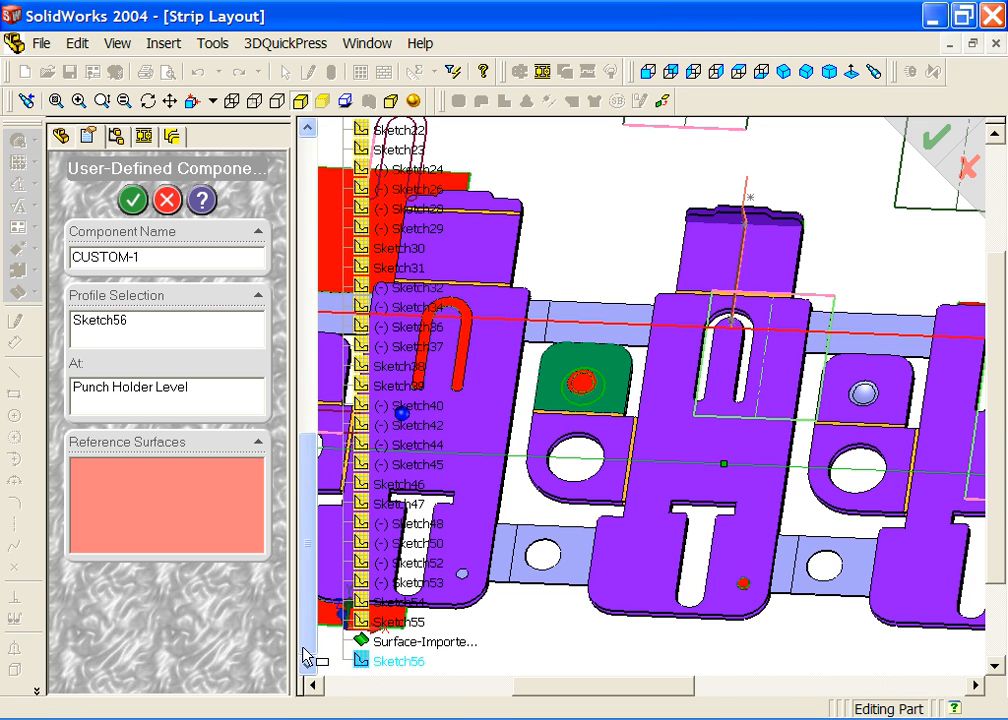
click(371, 643)
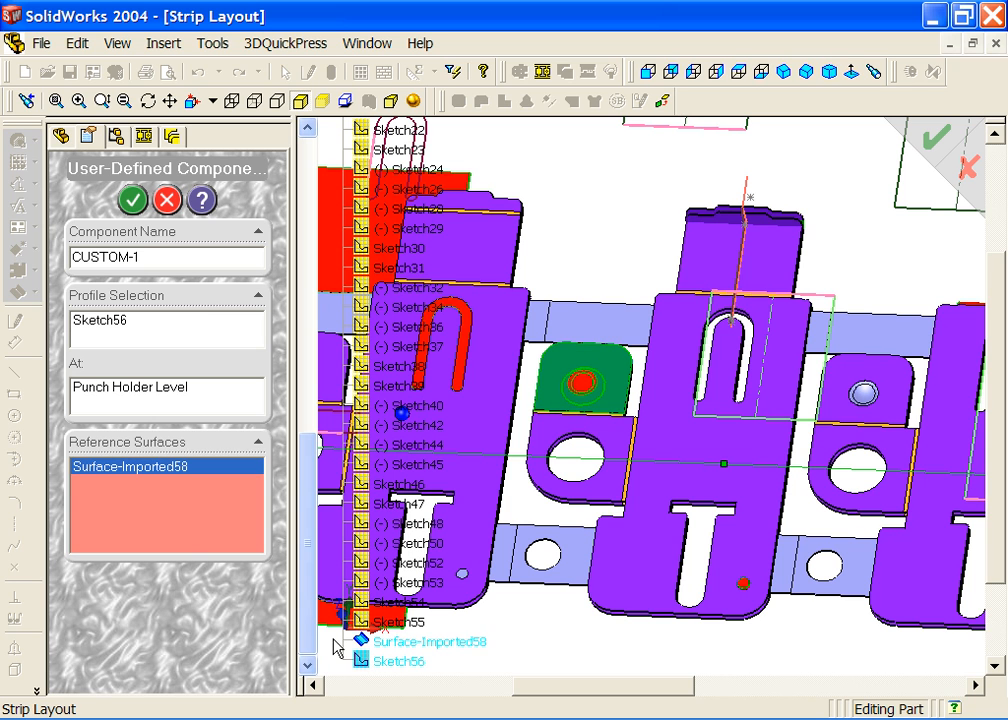
click(134, 204)
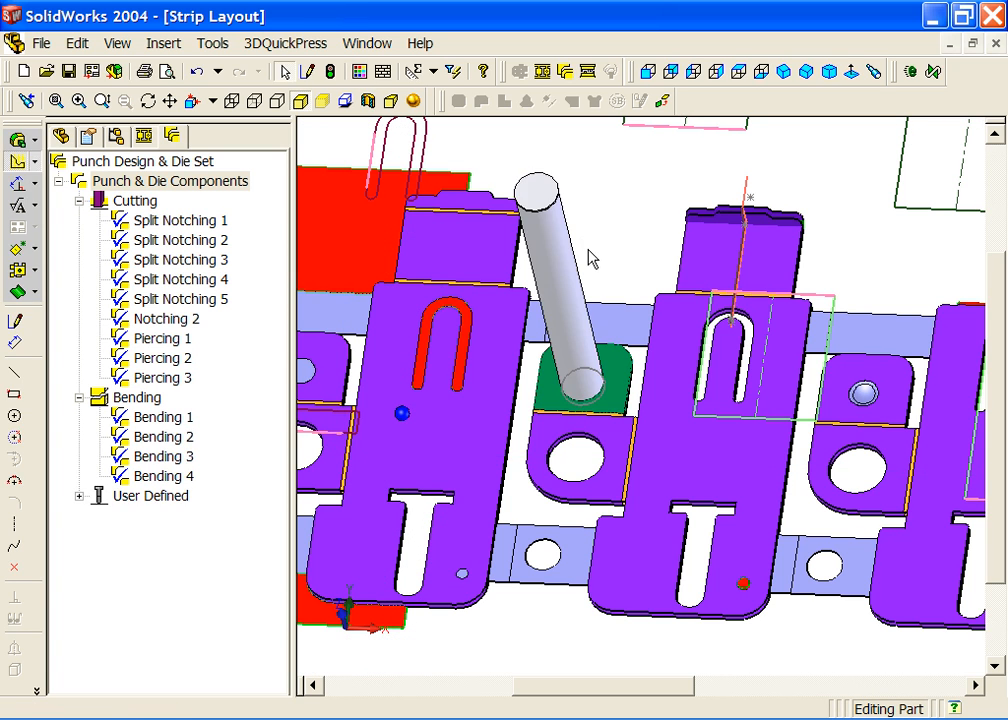
Review the project information, including the project name, number and component codes, and leave it without making changes
middle_drag(580, 382, 634, 288)
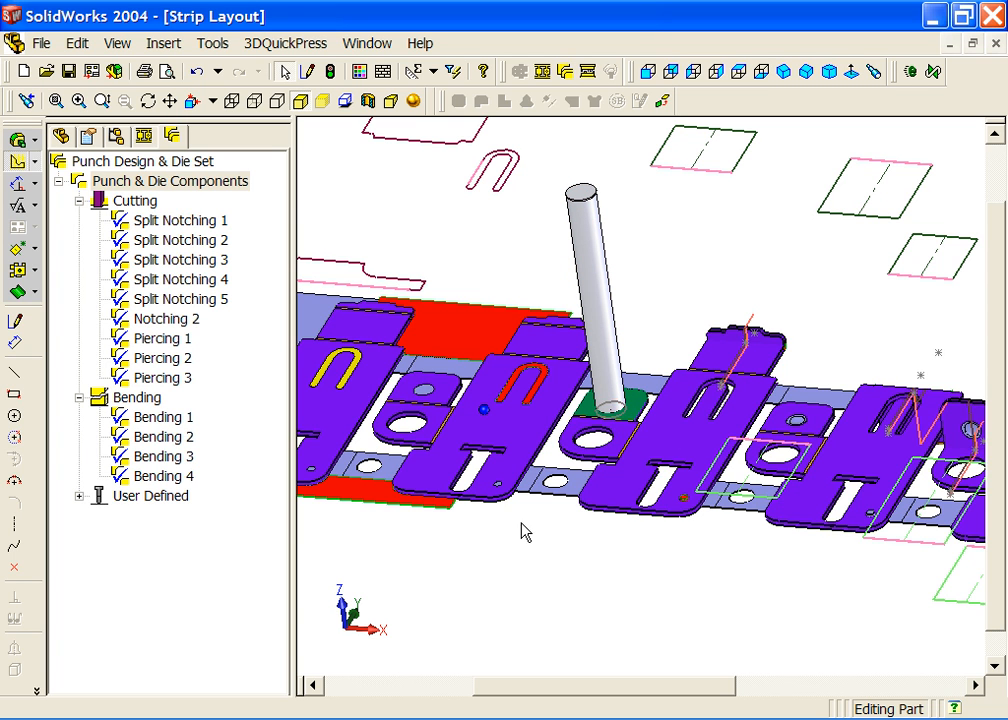
click(106, 165)
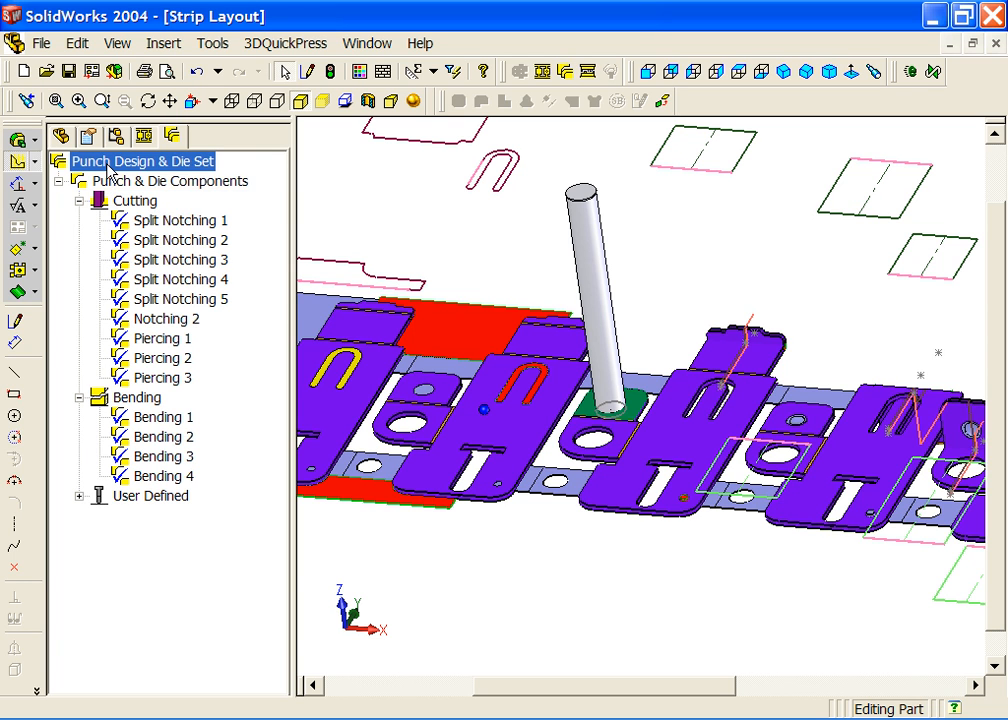
right_click(108, 170)
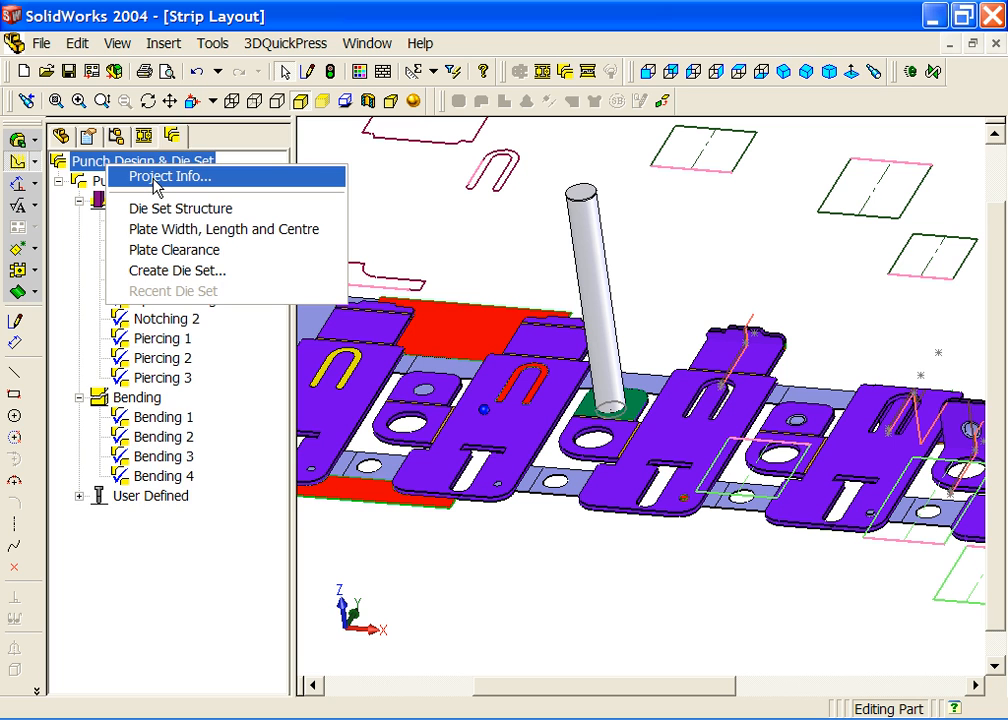
click(157, 180)
drag(283, 333, 268, 427)
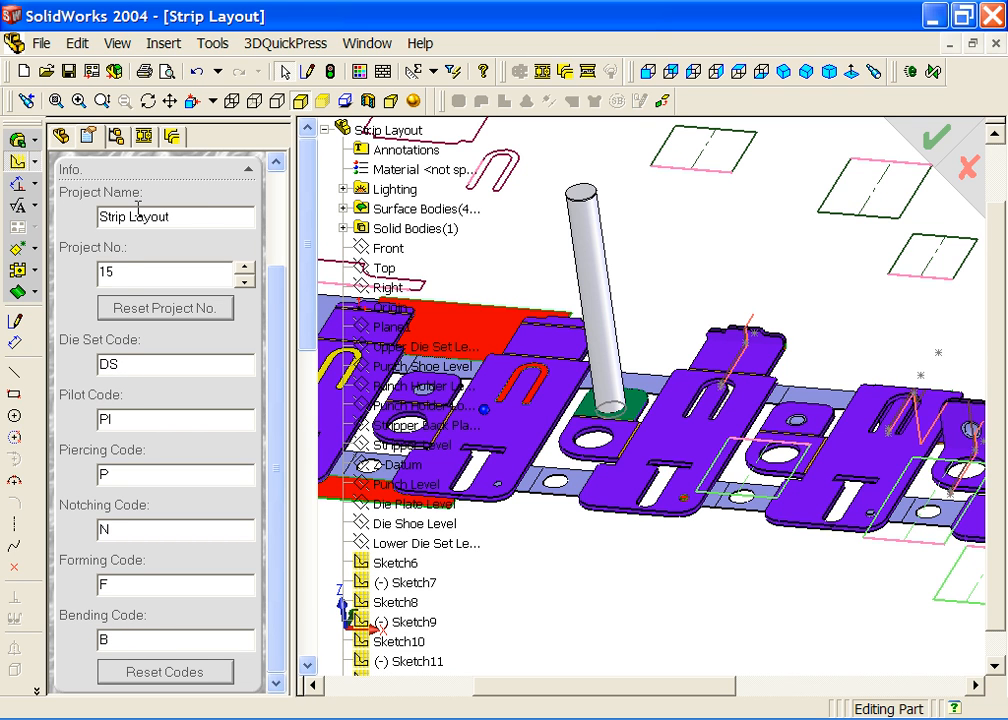
drag(271, 306, 281, 213)
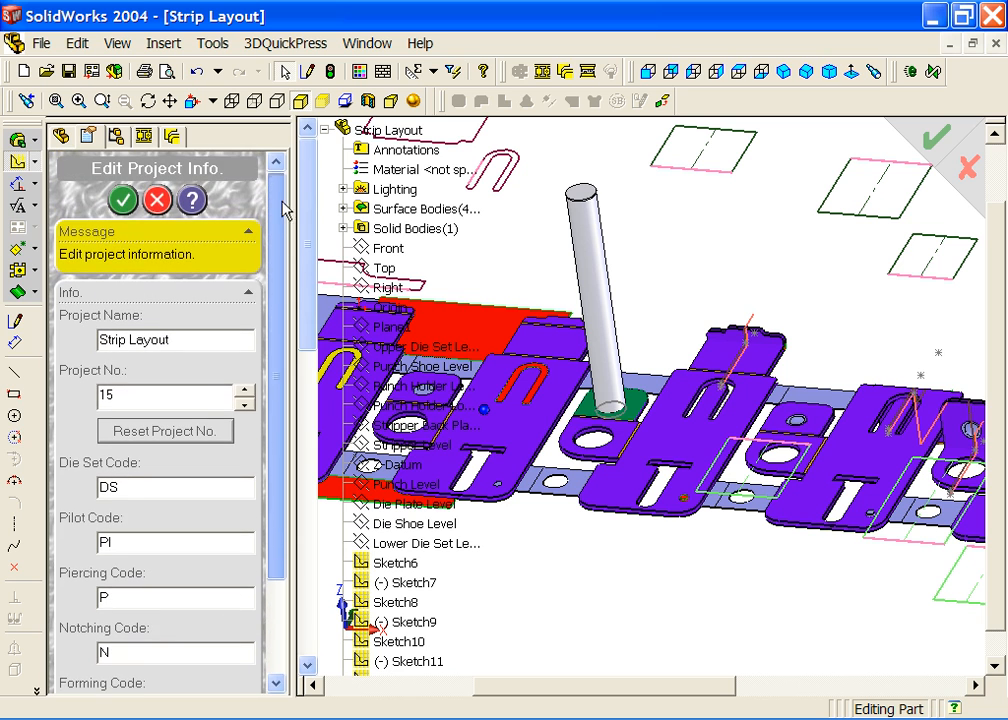
click(152, 203)
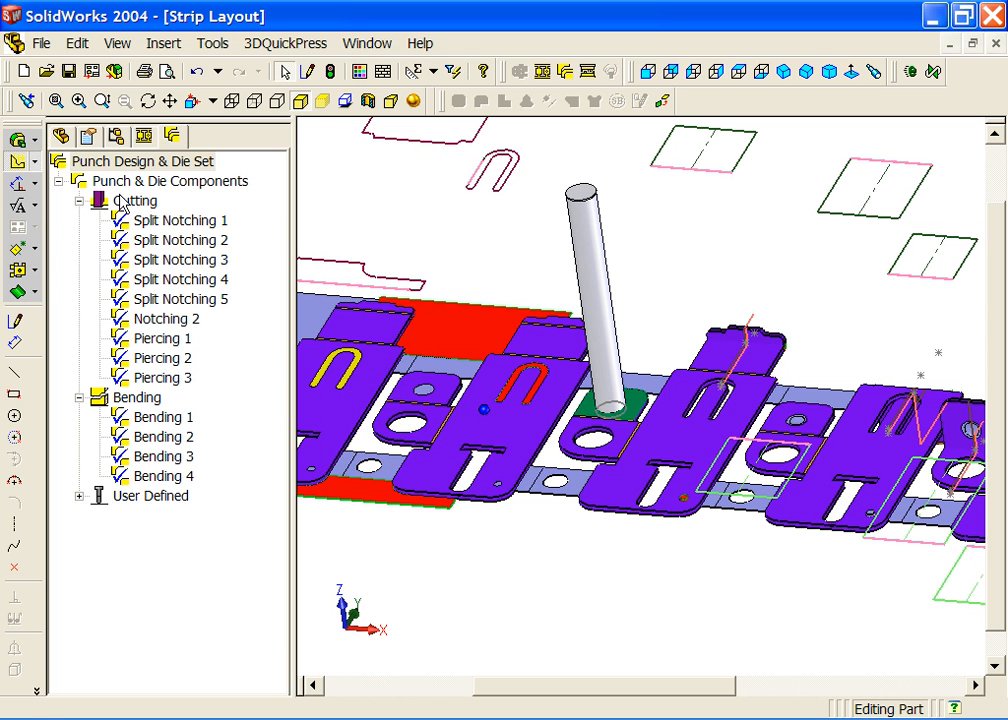
Show all punch and die components in 3D
right_click(121, 182)
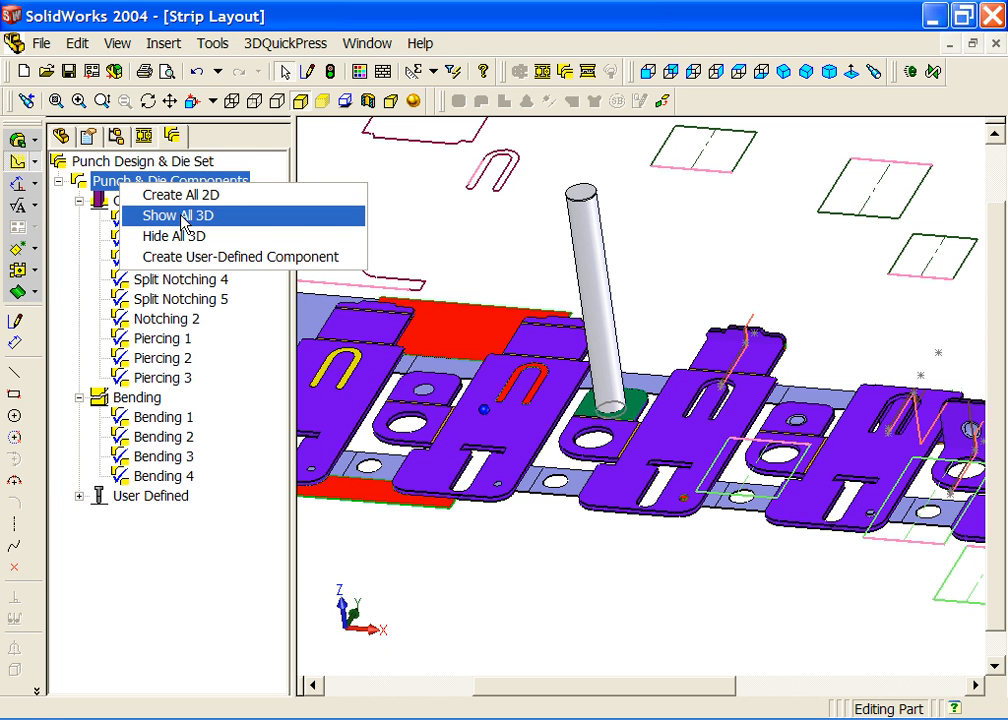
click(181, 218)
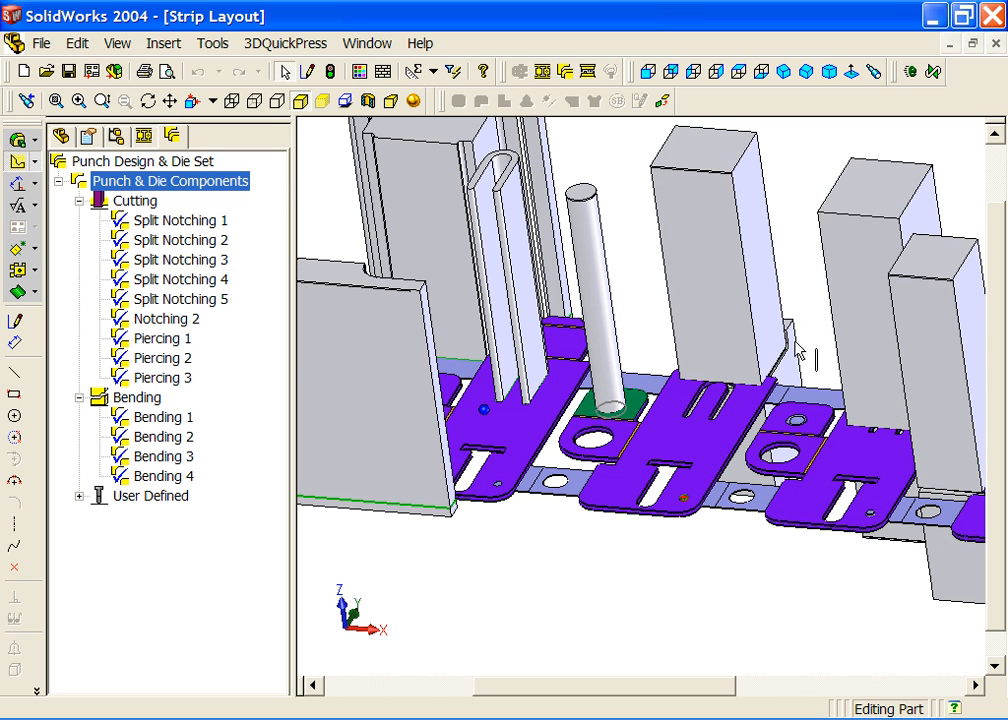
click(609, 168)
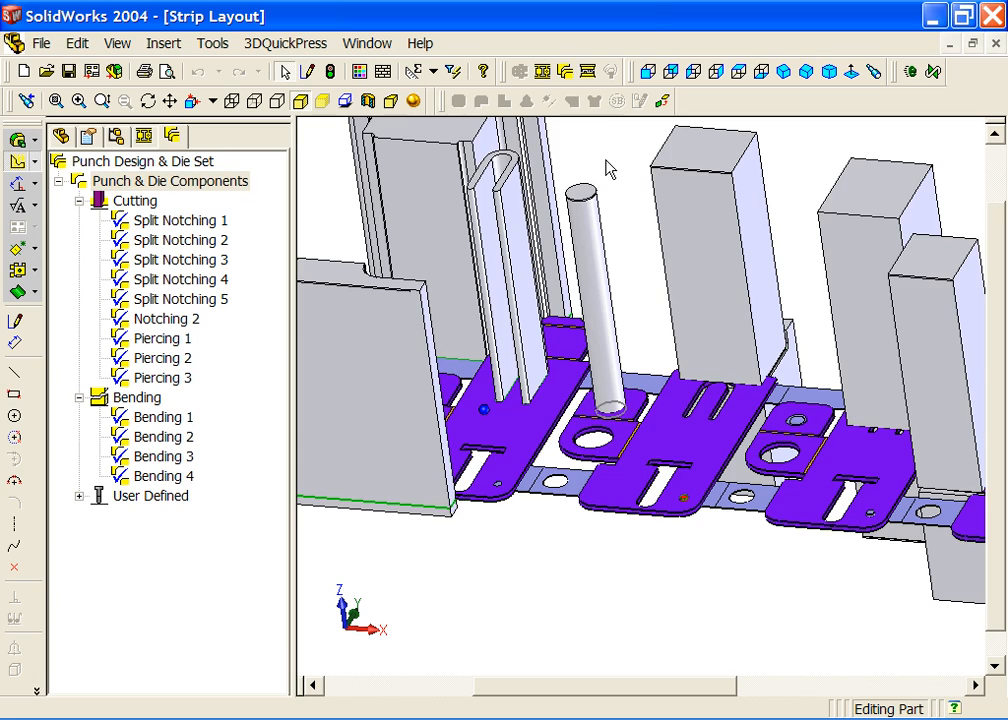
Inspect the 3D punches along the strip and the editing options offered for the Piercing 2 punch
key(ctrl+1)
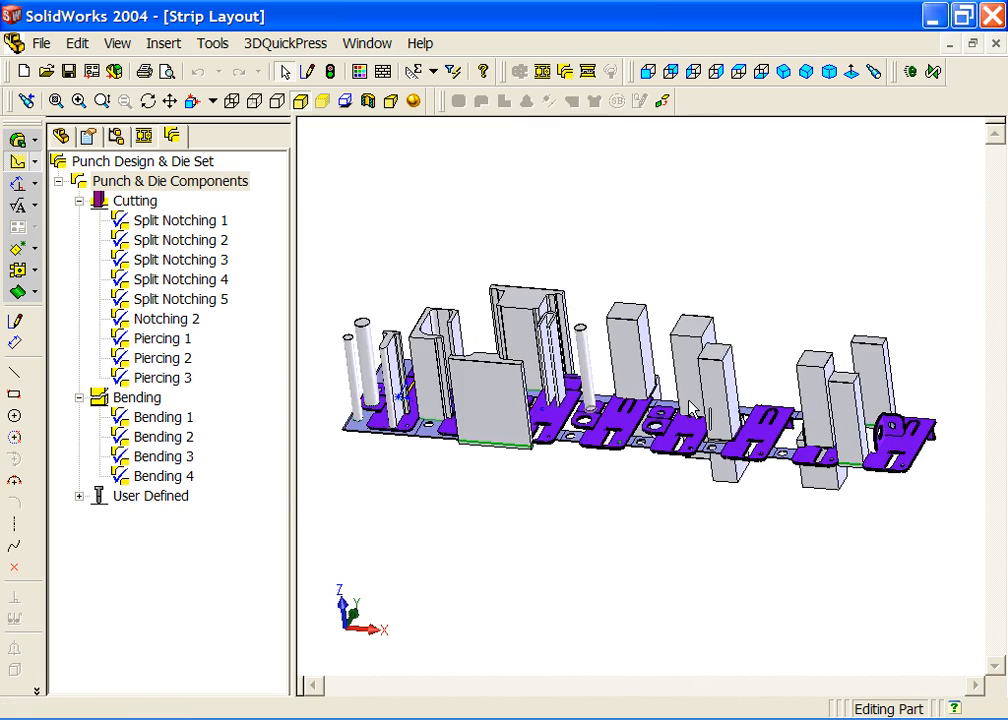
key(ctrl+7)
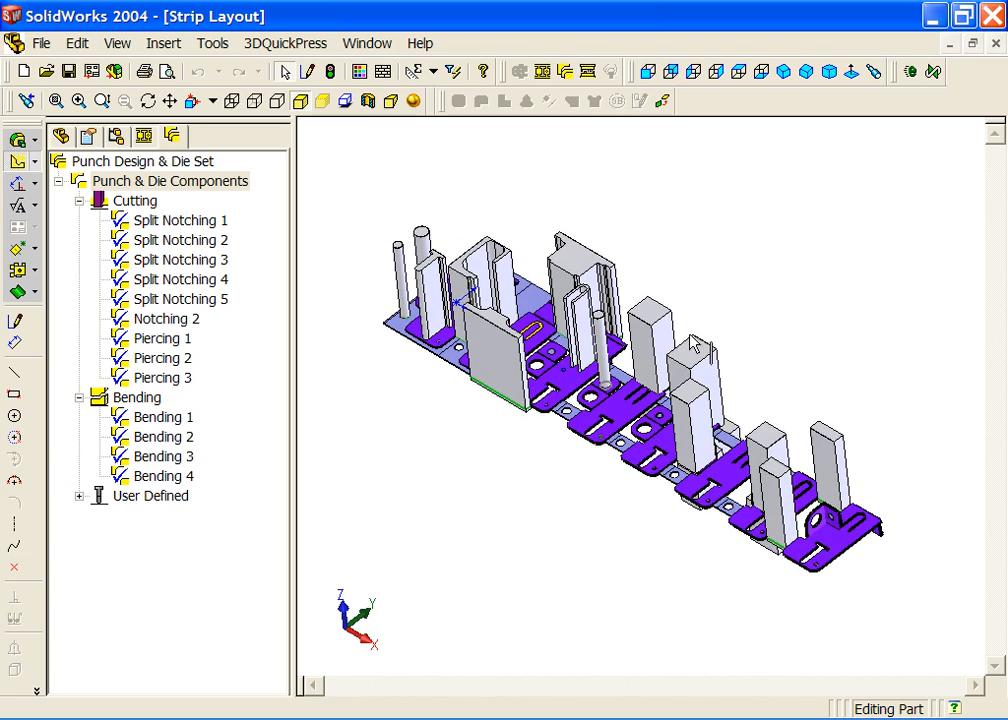
middle_drag(758, 468, 630, 374)
scroll(490, 360, up, 5)
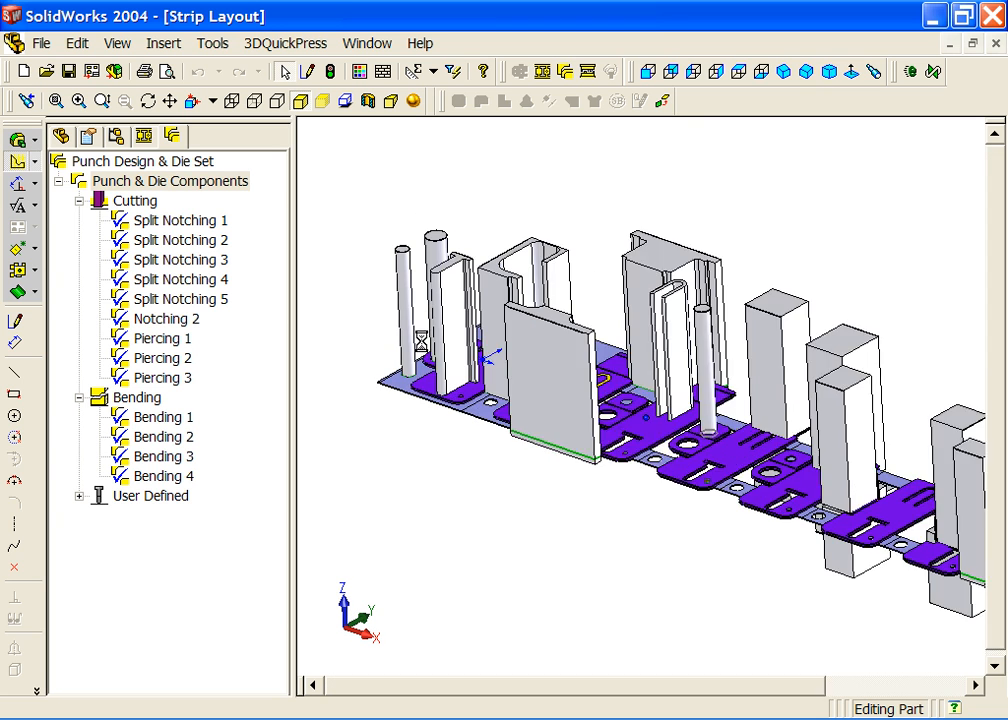
click(517, 280)
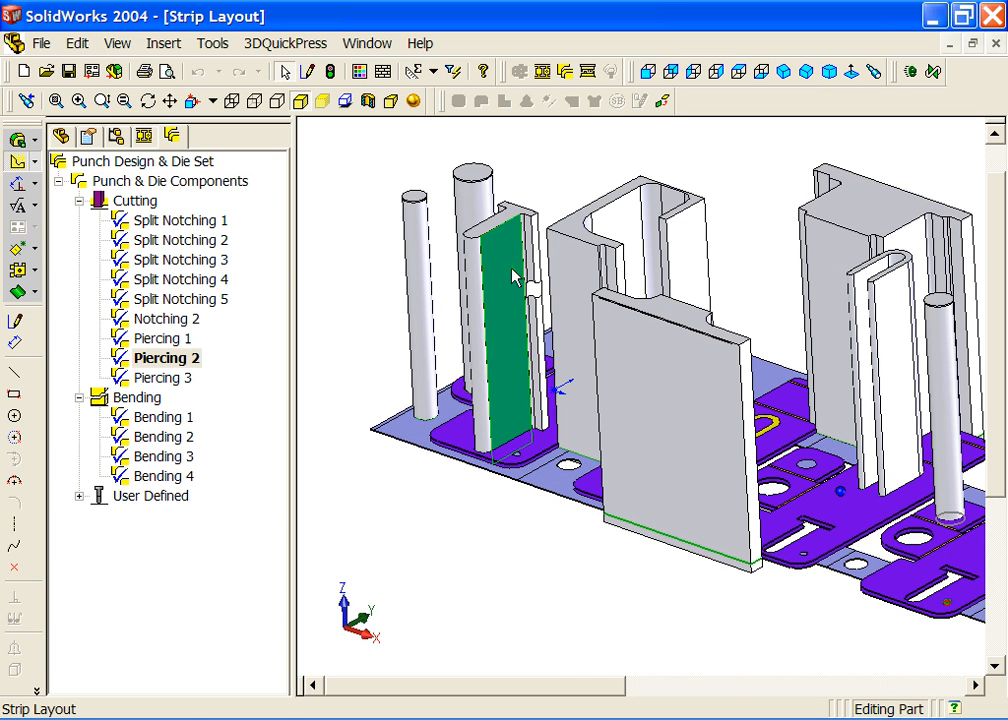
right_click(513, 277)
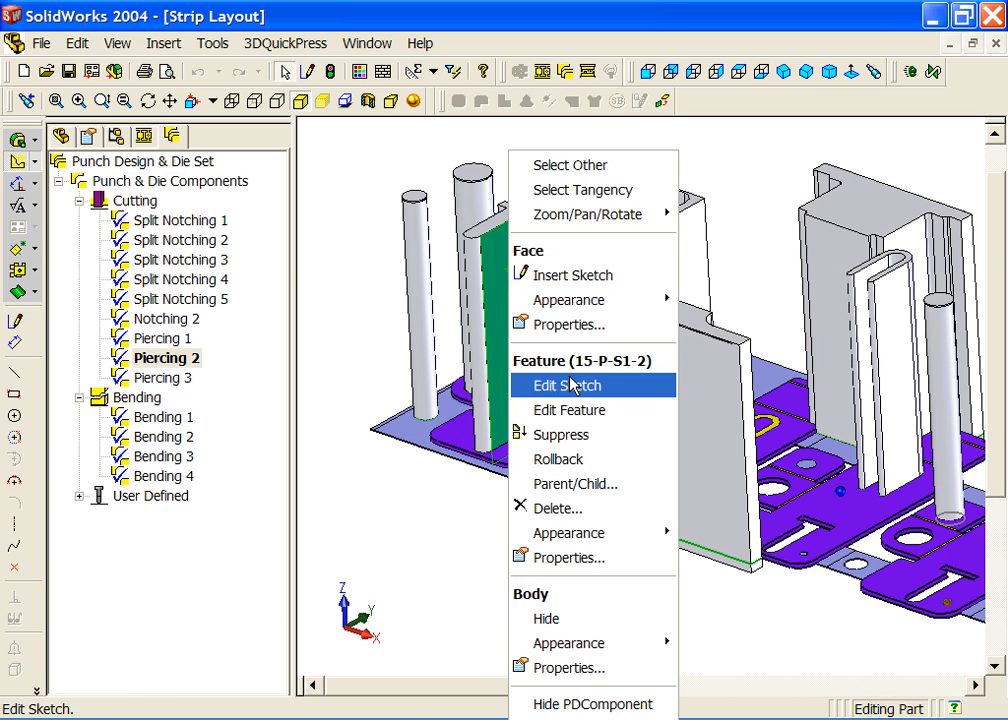
click(400, 574)
Examine the bending punches and dies from several angles and the complete set of components along the strip
scroll(785, 533, down, 5)
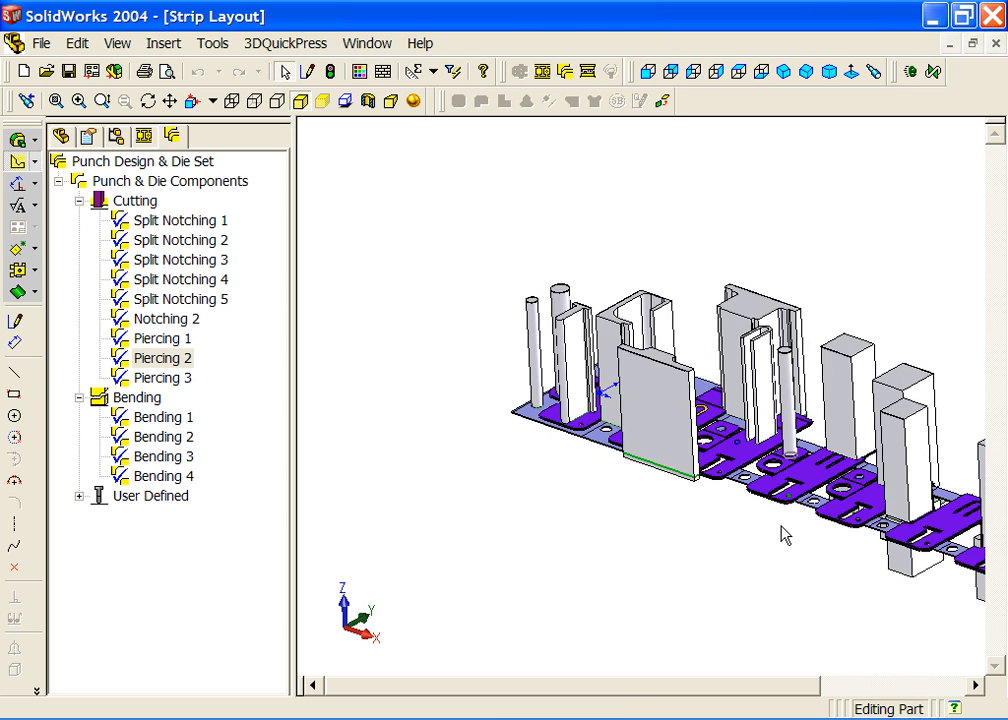
scroll(784, 490, up, 3)
scroll(783, 468, down, 1)
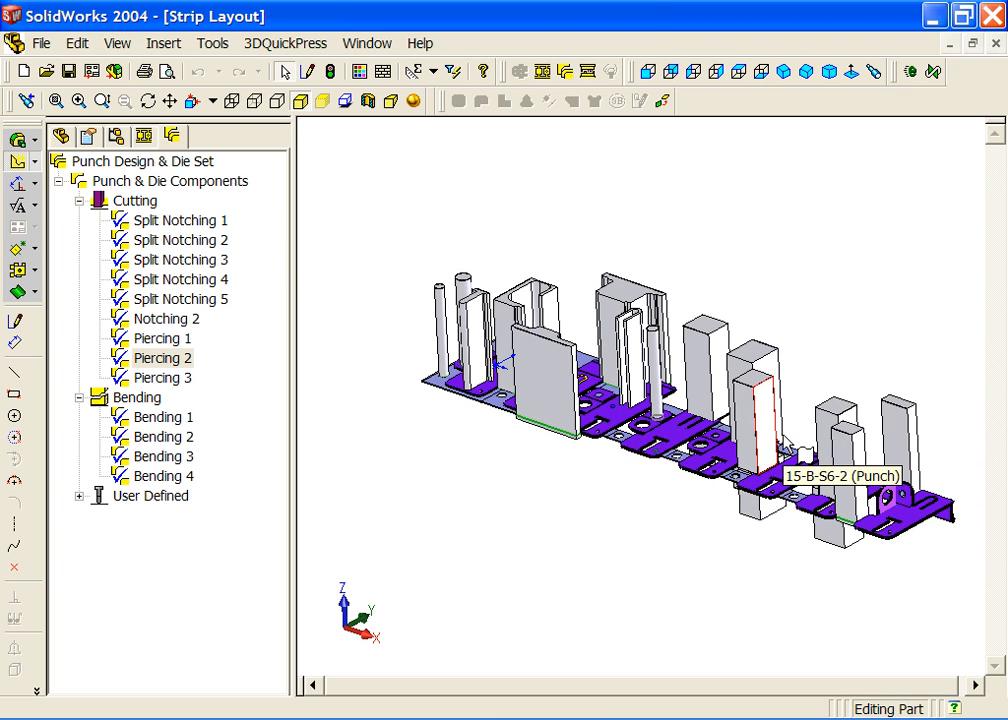
middle_drag(895, 490, 781, 518)
scroll(781, 518, up, 5)
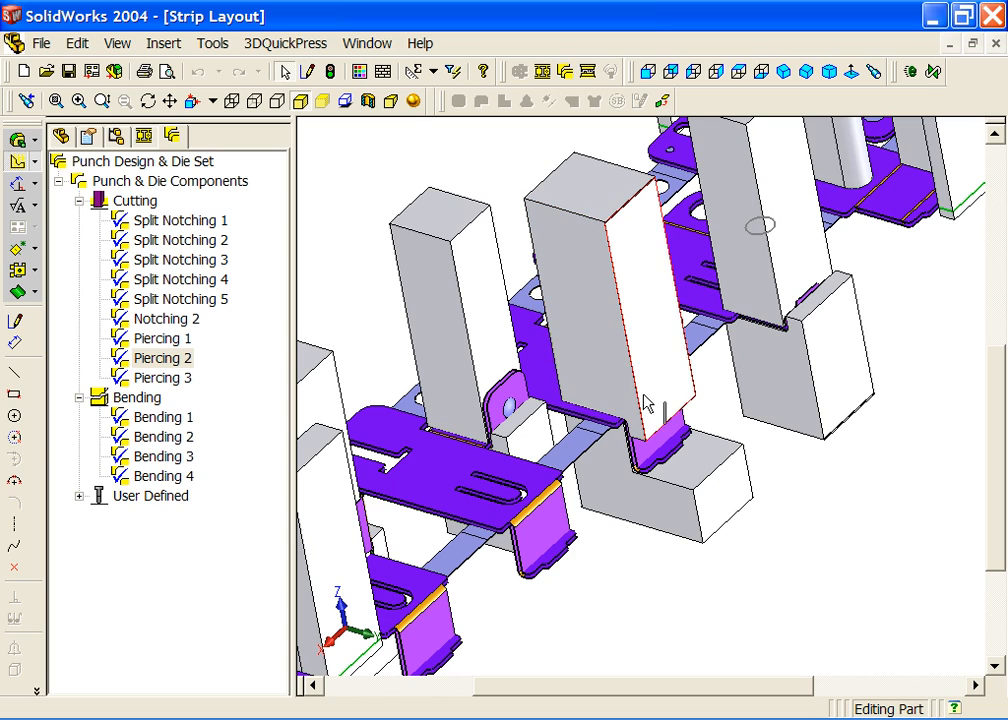
middle_drag(688, 488, 533, 485)
mouse_move(632, 492)
middle_down()
mouse_move(664, 466)
mouse_move(632, 492)
middle_up()
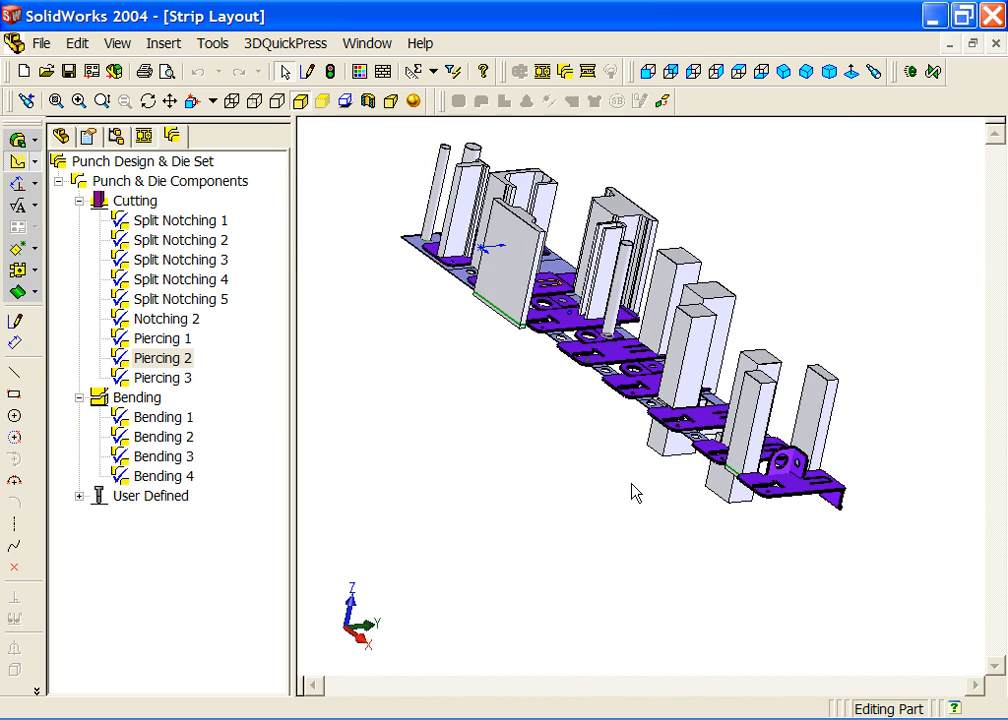
Add a step to the Piercing 2 punch, accepting that its existing shoulder is replaced by one on the step edge
right_click(122, 358)
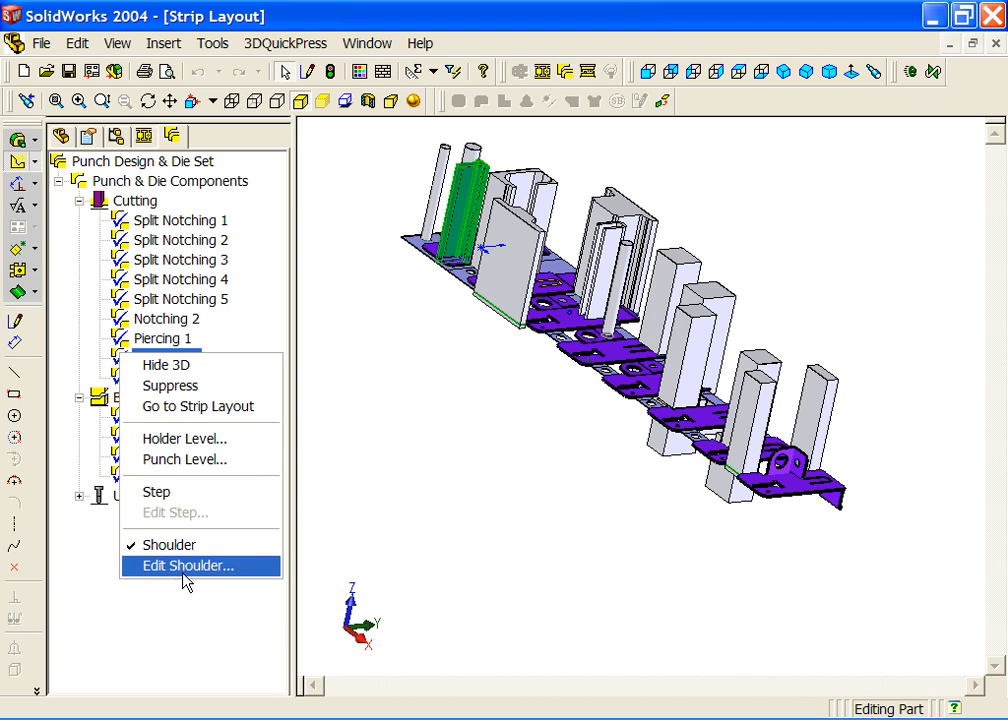
click(183, 497)
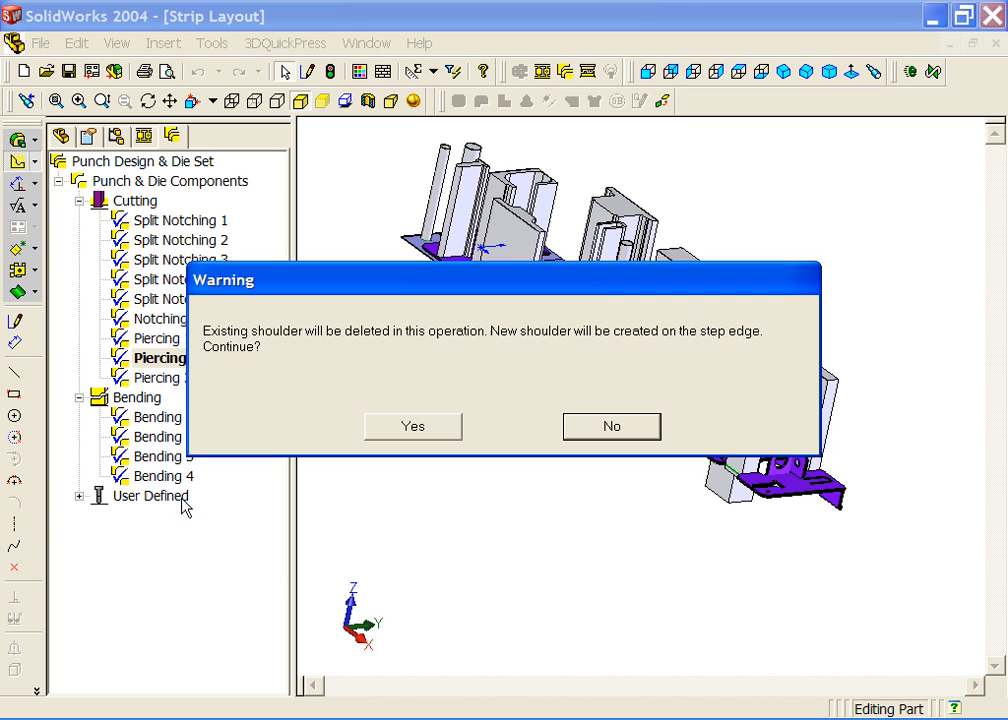
click(445, 428)
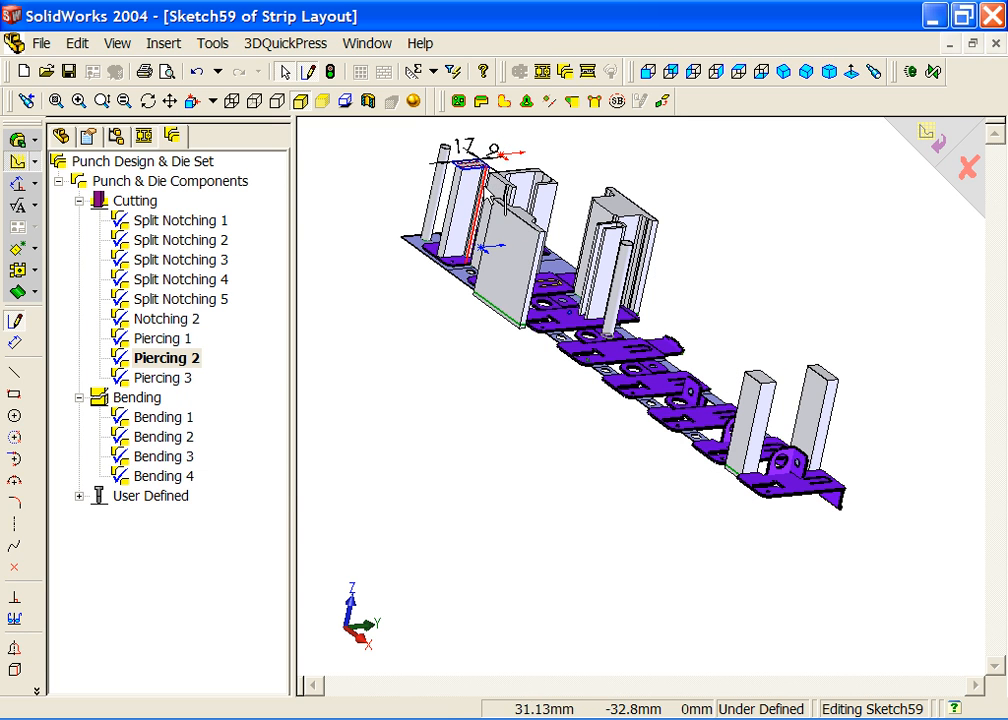
Move both dimensions of the rectangular step sketch clear of the Piercing 2 punch and accept the sketch
scroll(480, 170, down, 10)
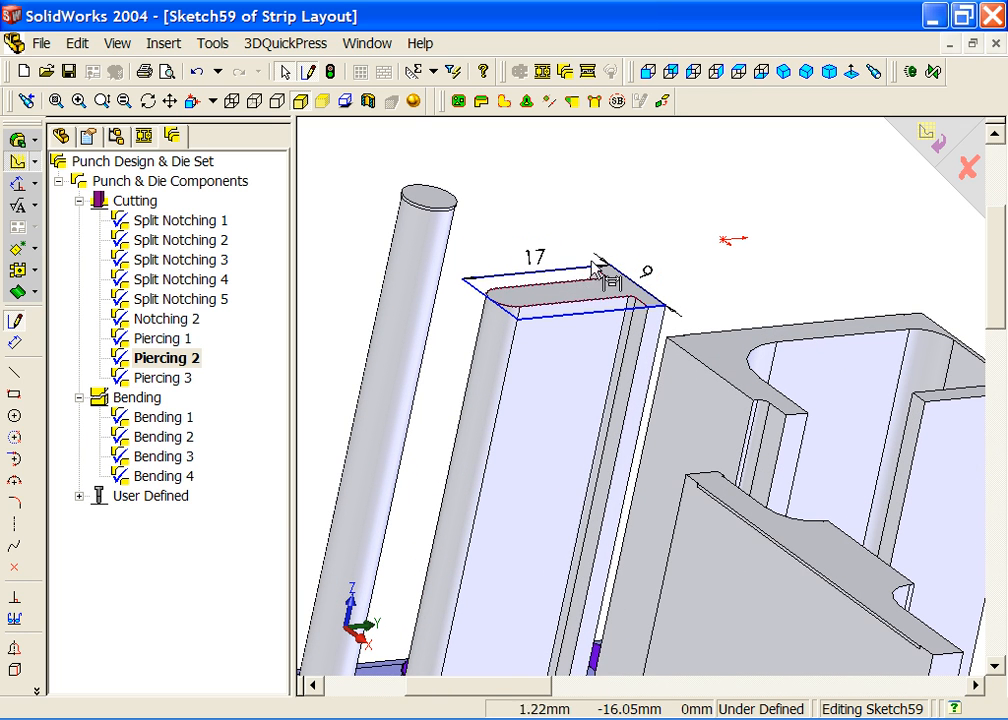
drag(536, 255, 496, 213)
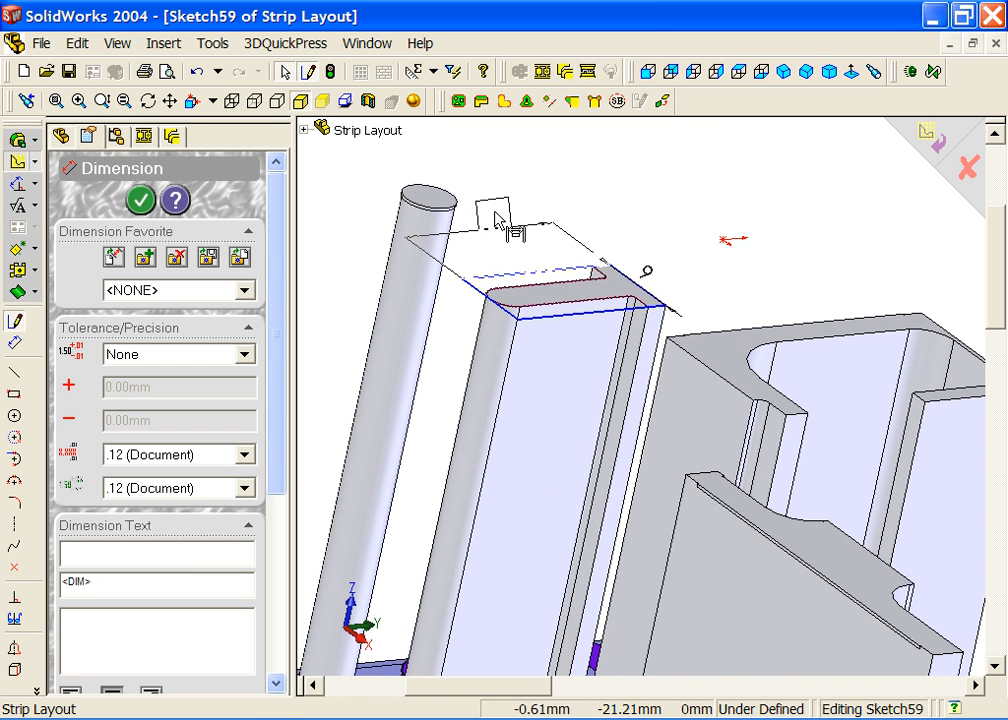
drag(649, 274, 709, 252)
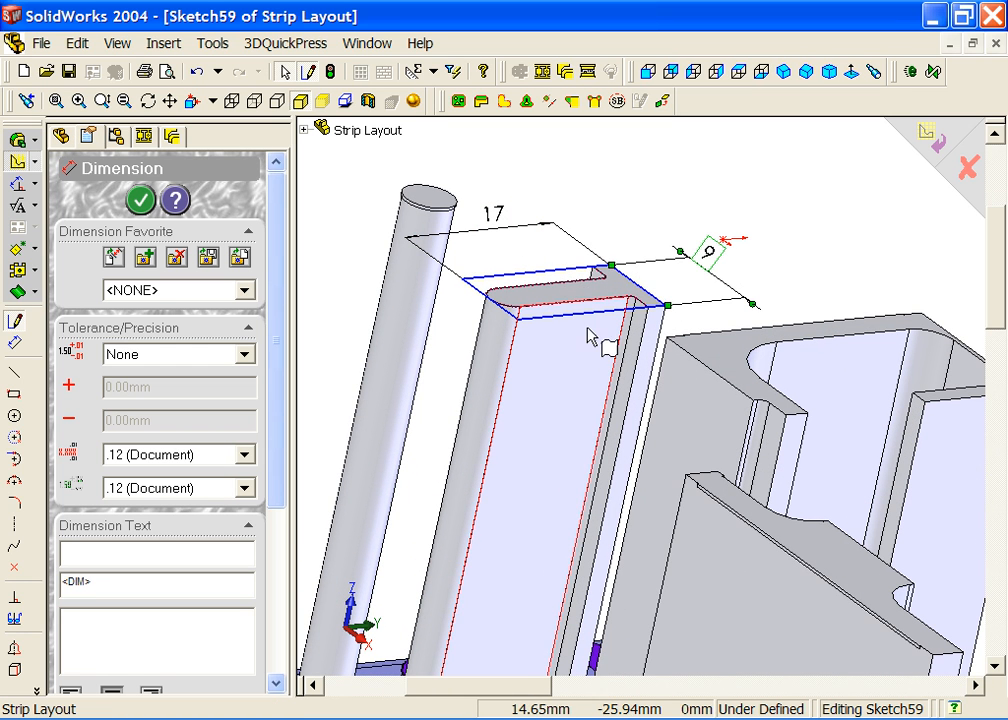
click(927, 137)
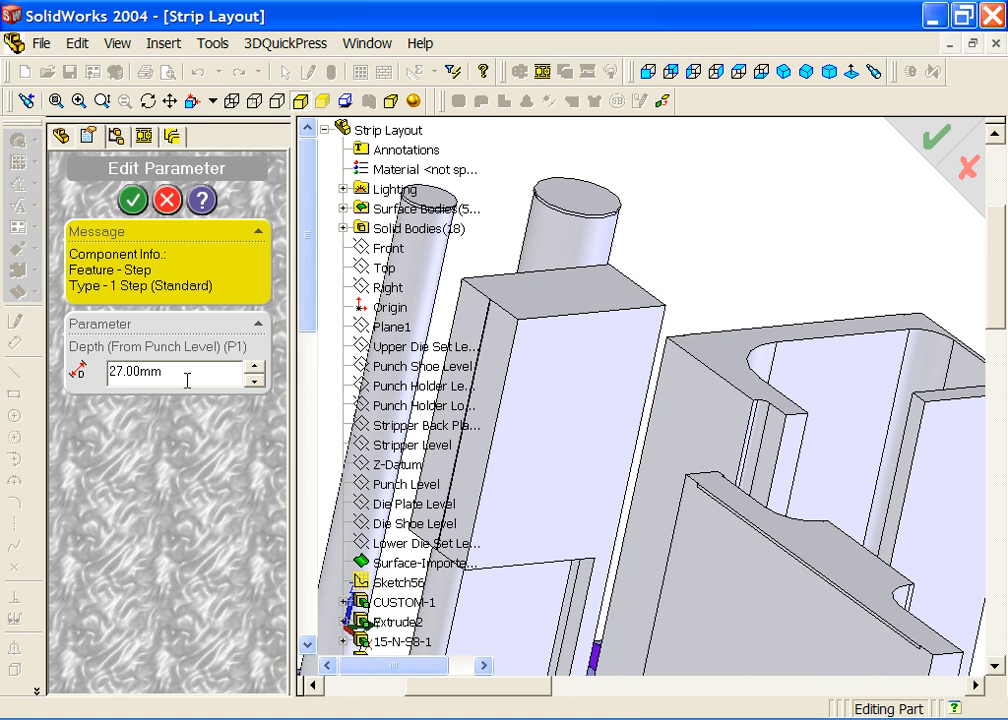
Accept a step depth of 27 mm from the punch level for Piercing 2 and view the complete strip
click(133, 200)
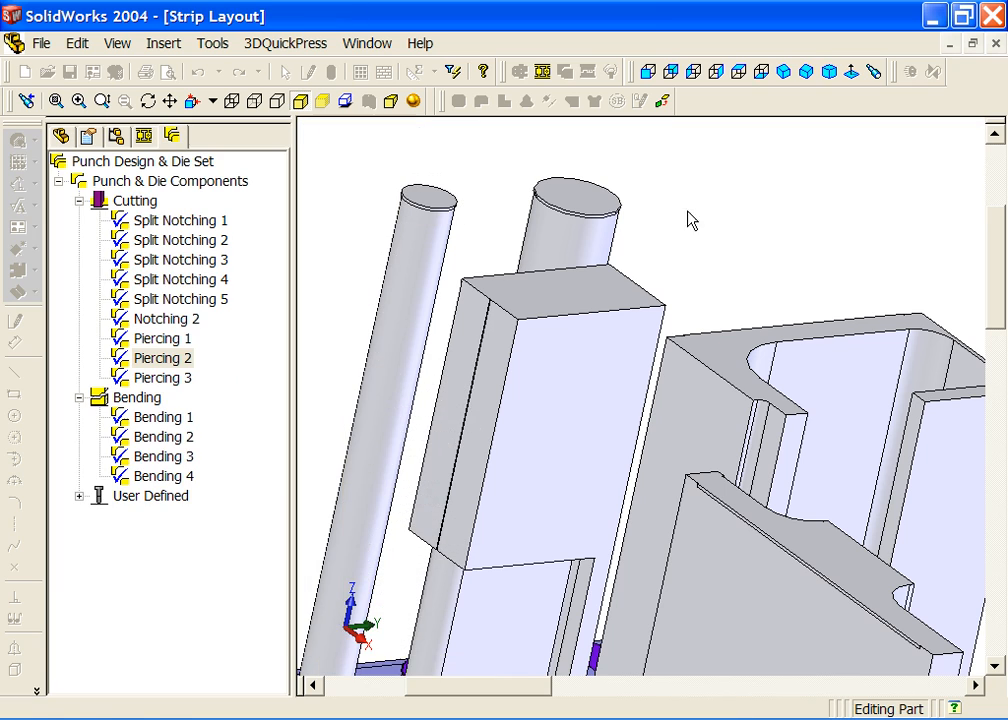
scroll(722, 396, up, 3)
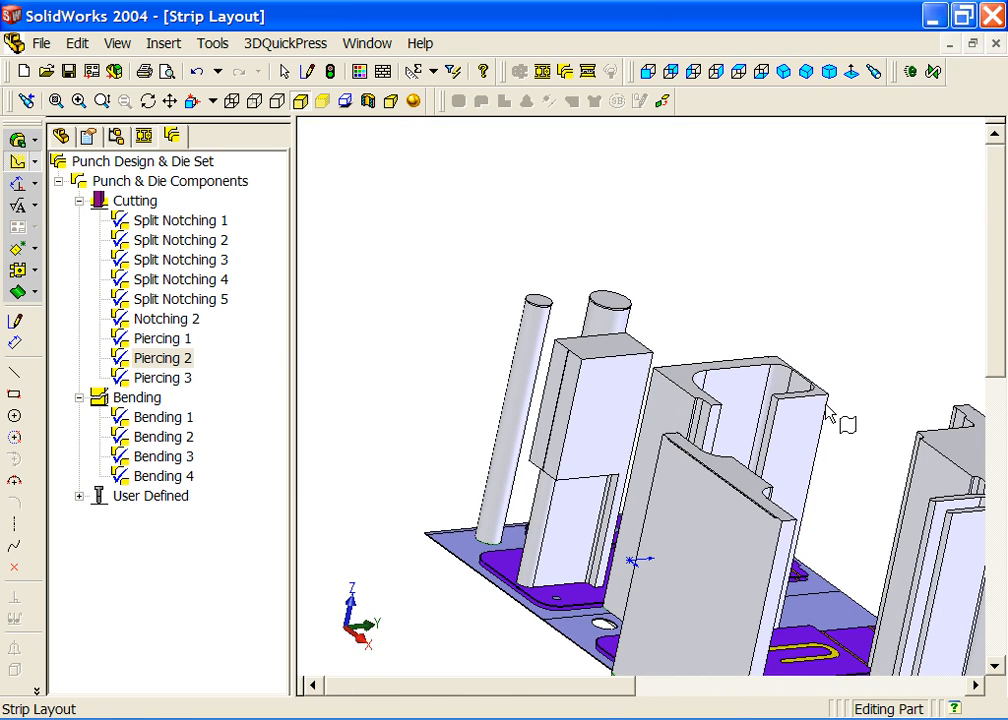
scroll(833, 388, up, 3)
middle_drag(845, 402, 872, 398)
key(f)
middle_drag(580, 447, 622, 460)
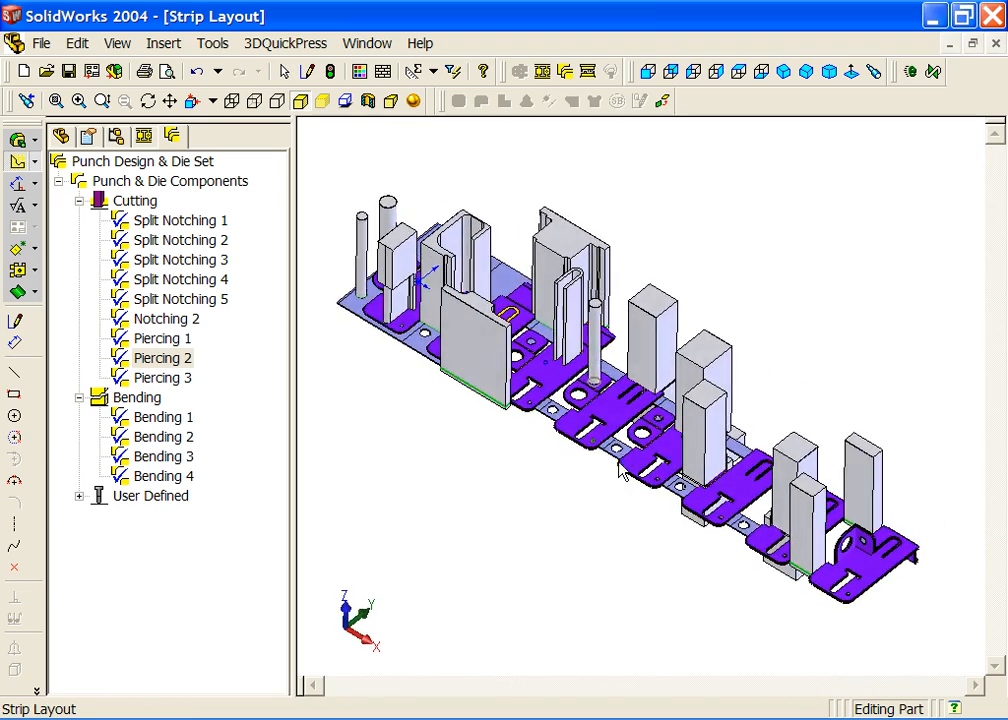
Examine the options offered for all punch and die components and for the Bending 1 punch, and list the user-defined components
right_click(118, 183)
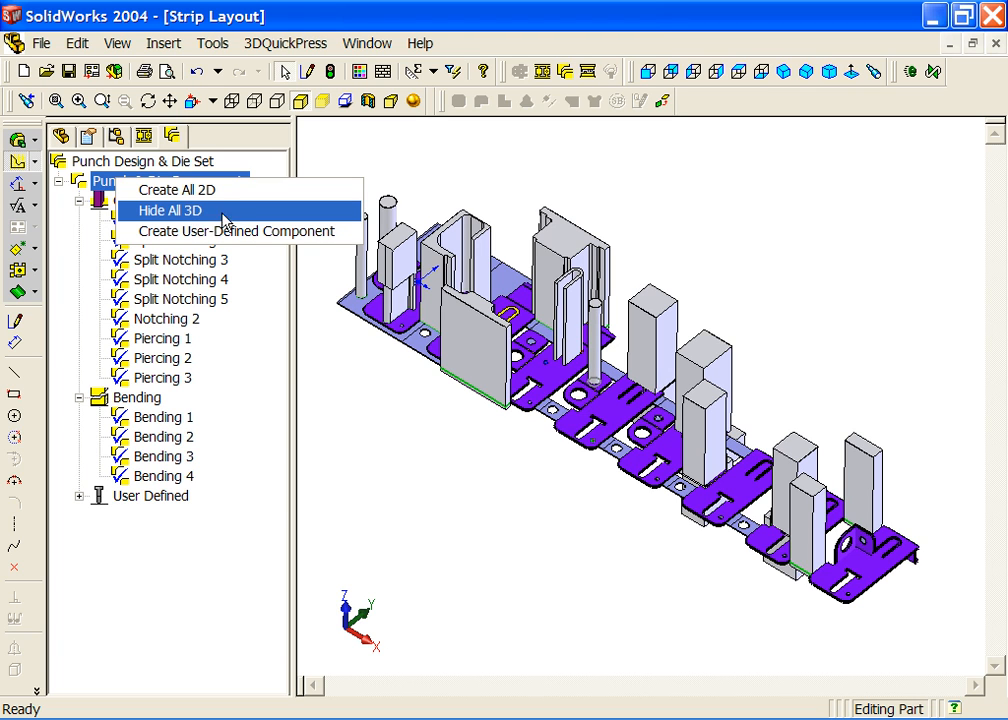
click(313, 393)
right_click(138, 421)
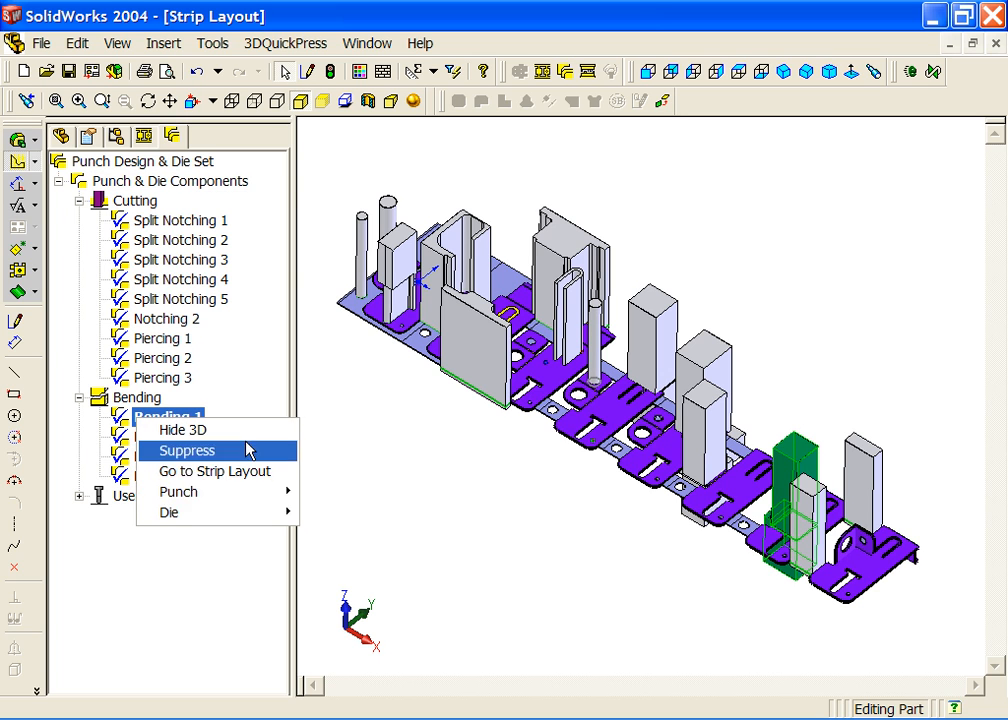
mouse_move(274, 497)
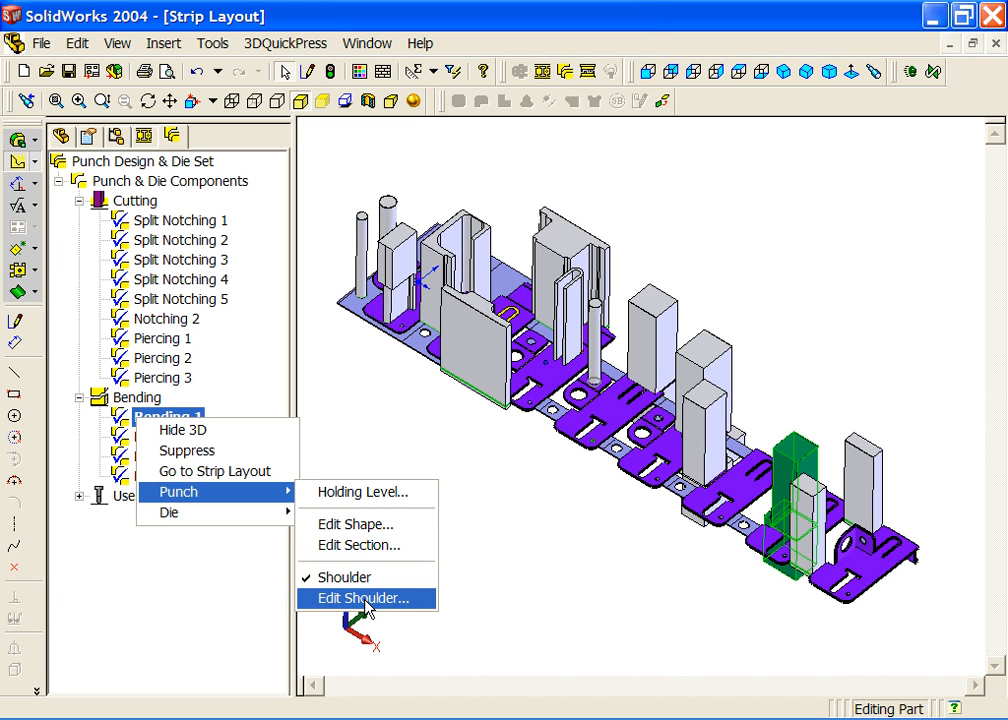
click(469, 579)
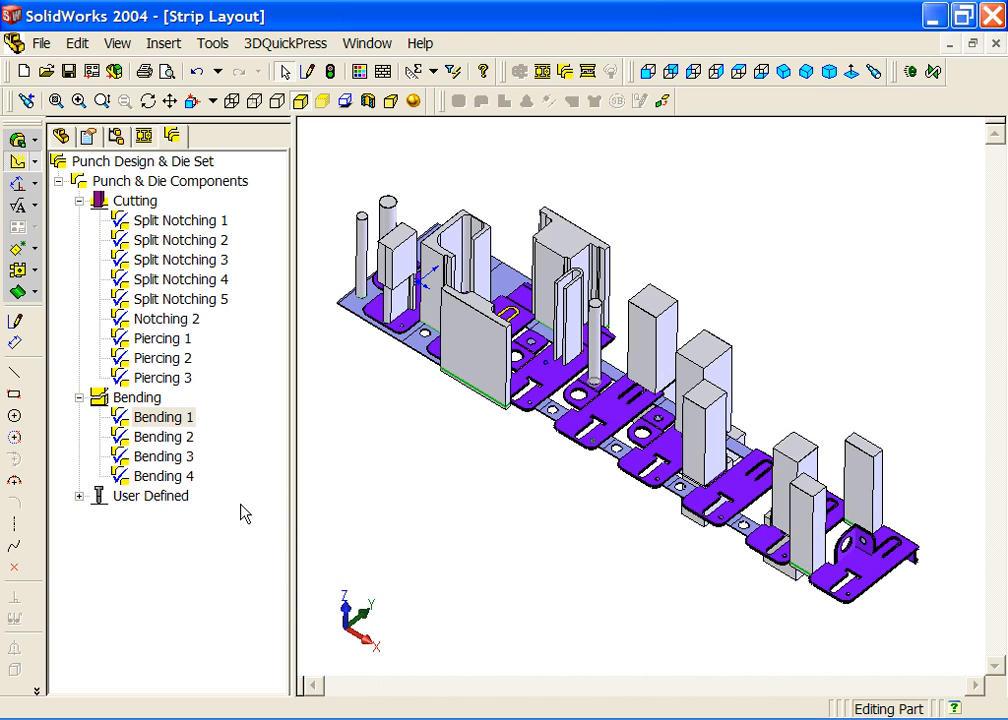
click(78, 496)
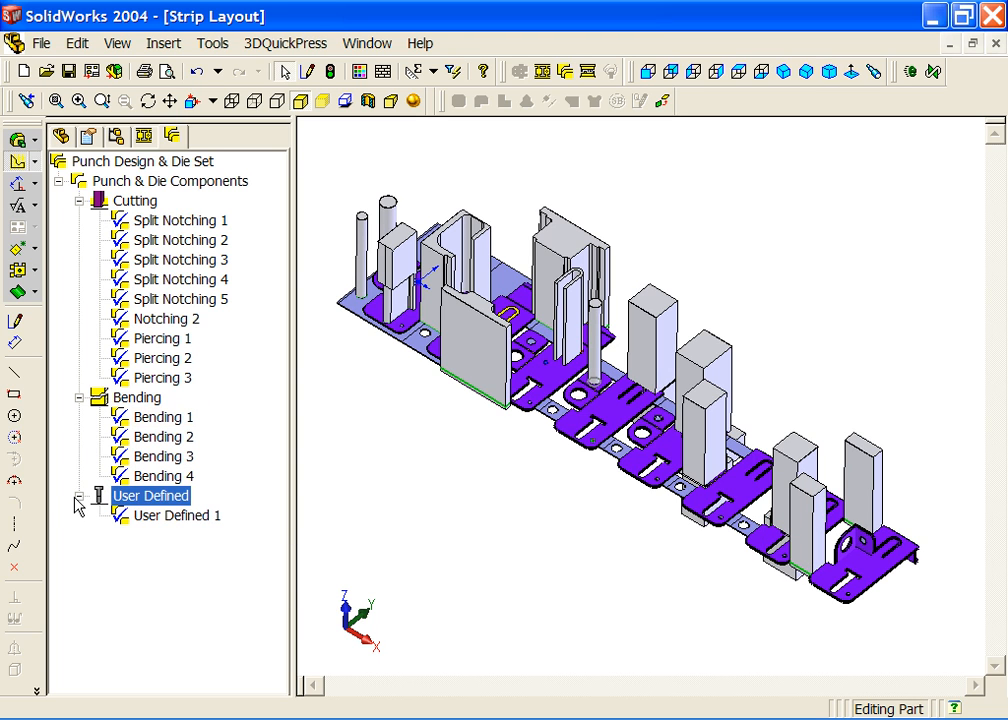